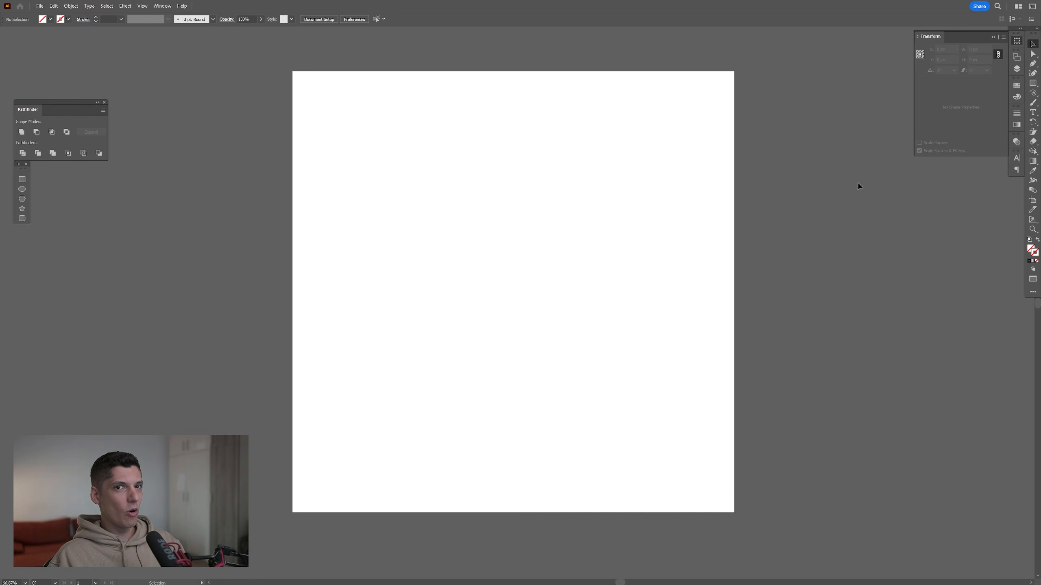
Add the text "2" to the artboard, enlarge it to a frame about 318 px wide and move it near the center
left_click(1033, 112)
left_click(474, 251)
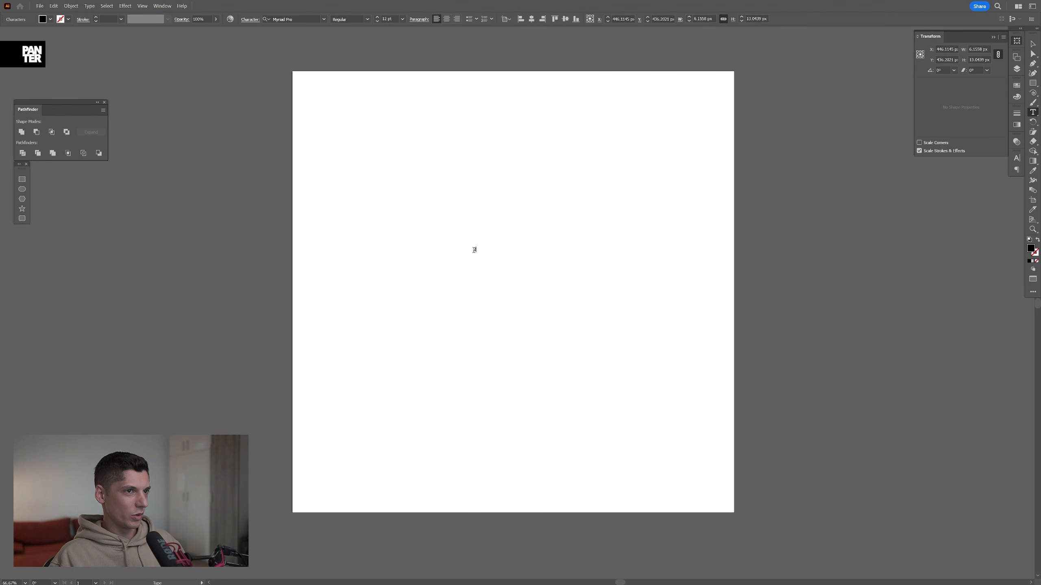
key("Escape")
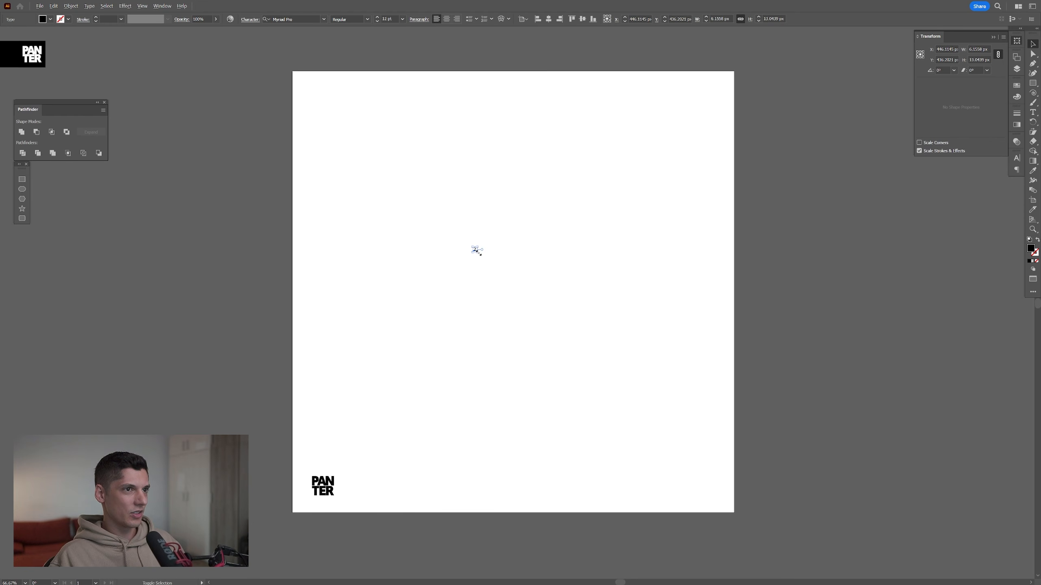
left_click_drag(479, 254, 644, 387)
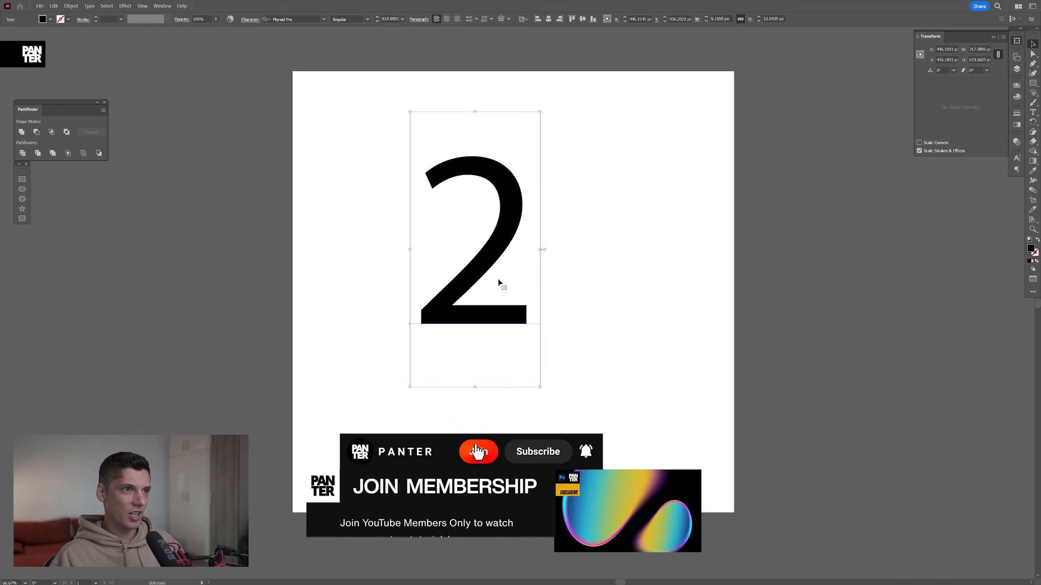
left_click_drag(499, 280, 525, 315)
Set the font of the text "2" to Inter V Extra Bold
left_click(1017, 158)
left_click(967, 167)
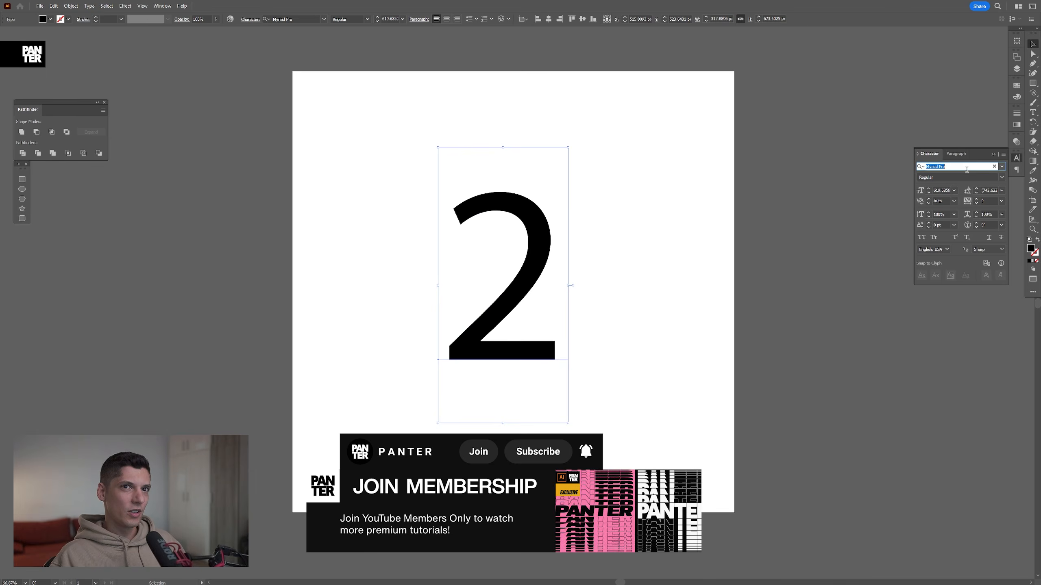
type("inter")
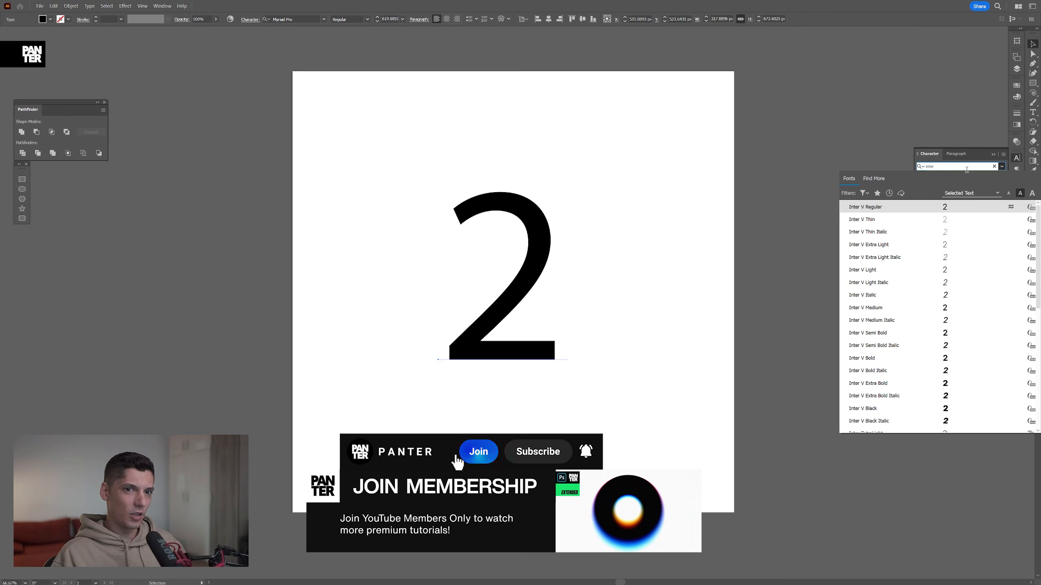
left_click(868, 384)
Convert the "2" to outlines and fill it with a medium gray swatch
right_click(530, 253)
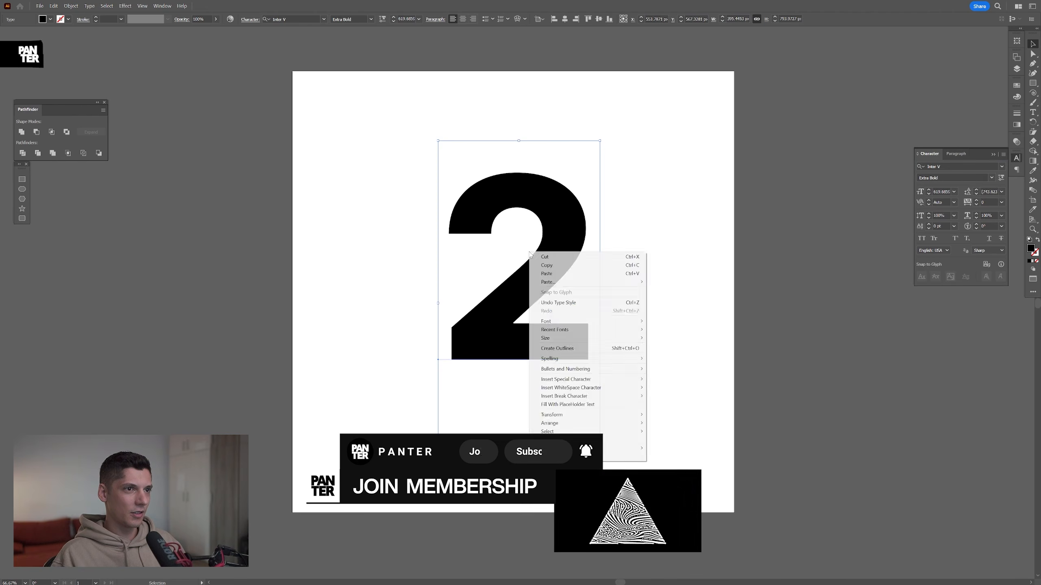
left_click(557, 348)
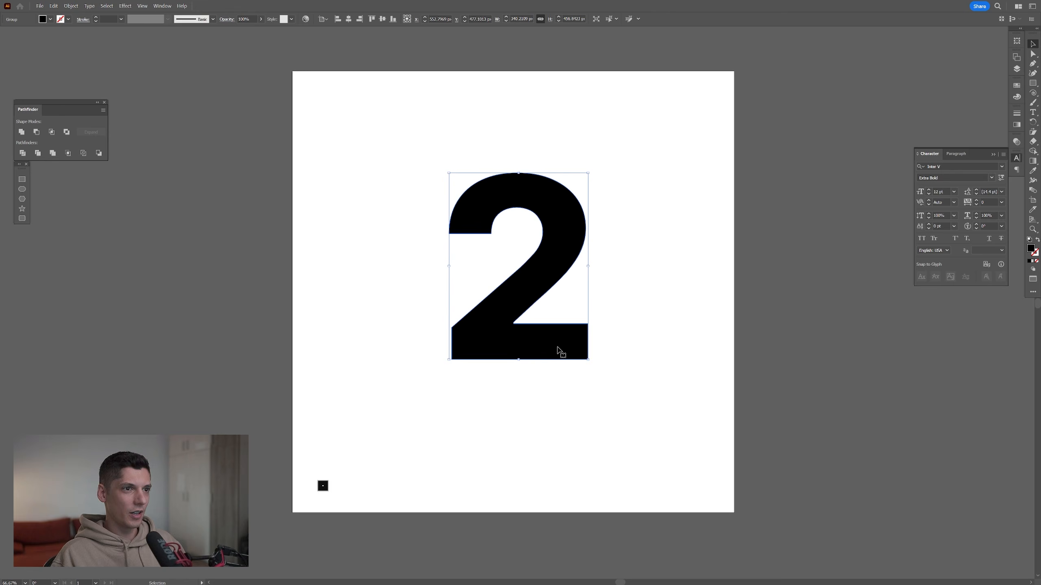
left_click(1018, 86)
left_click(953, 134)
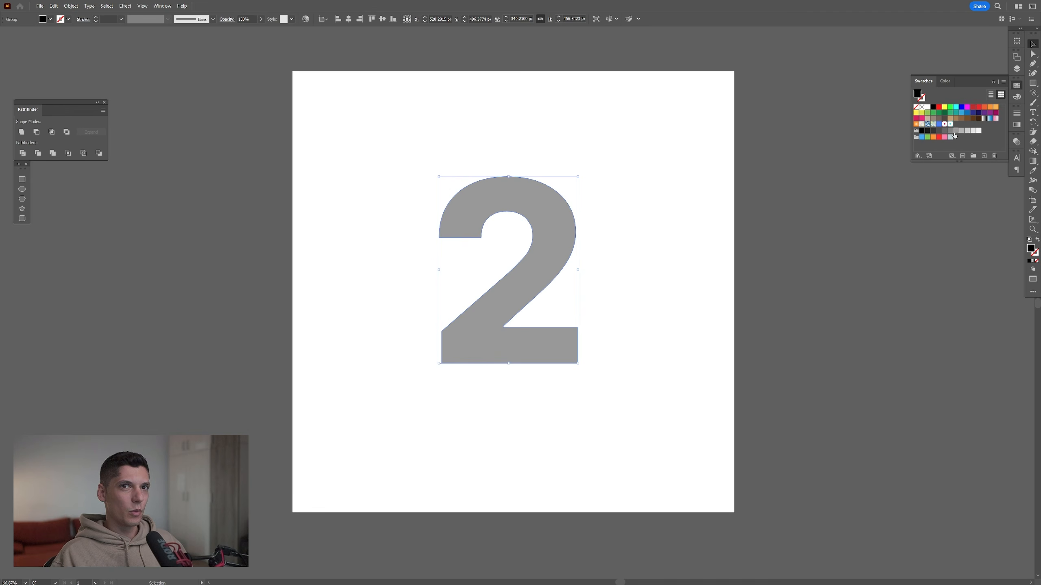
key("ctrl+1")
Start the 3D (Classic) Extrude & Bevel effect on the "2" and set its position to Isometric Left
left_click(125, 5)
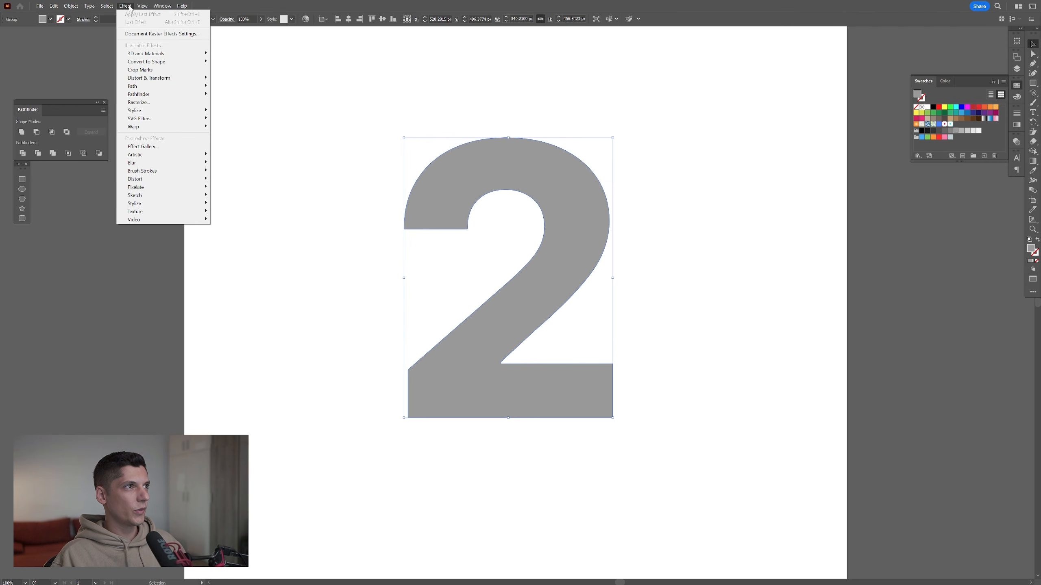
mouse_move(177, 57)
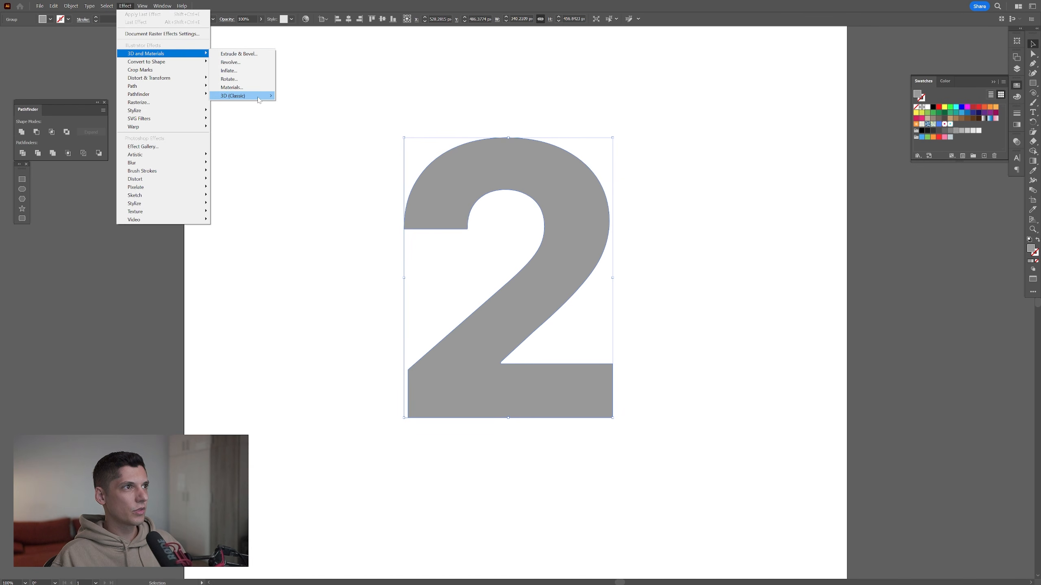
mouse_move(254, 96)
left_click(313, 95)
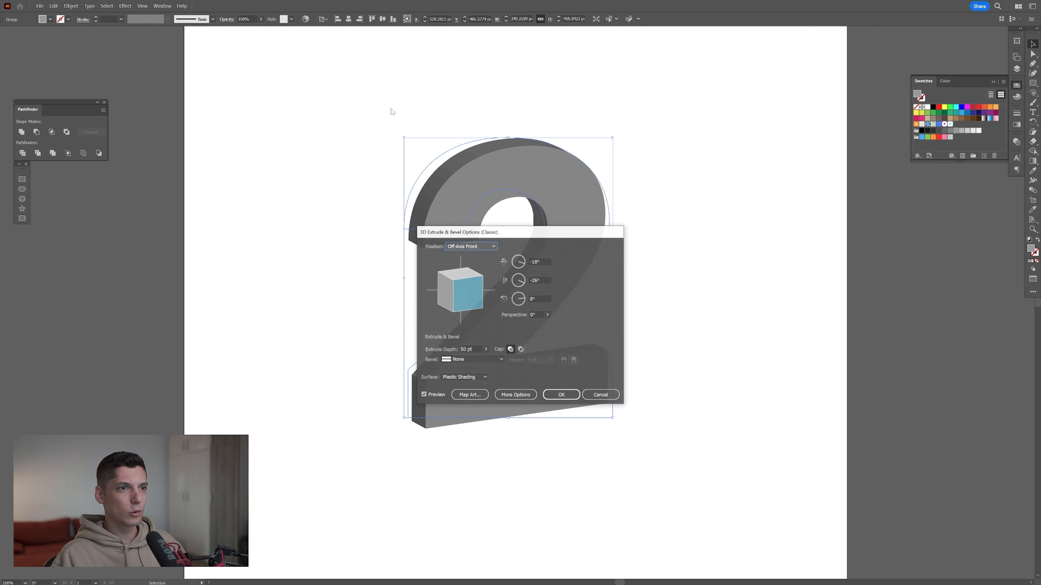
left_click_drag(471, 232, 700, 180)
left_click(696, 193)
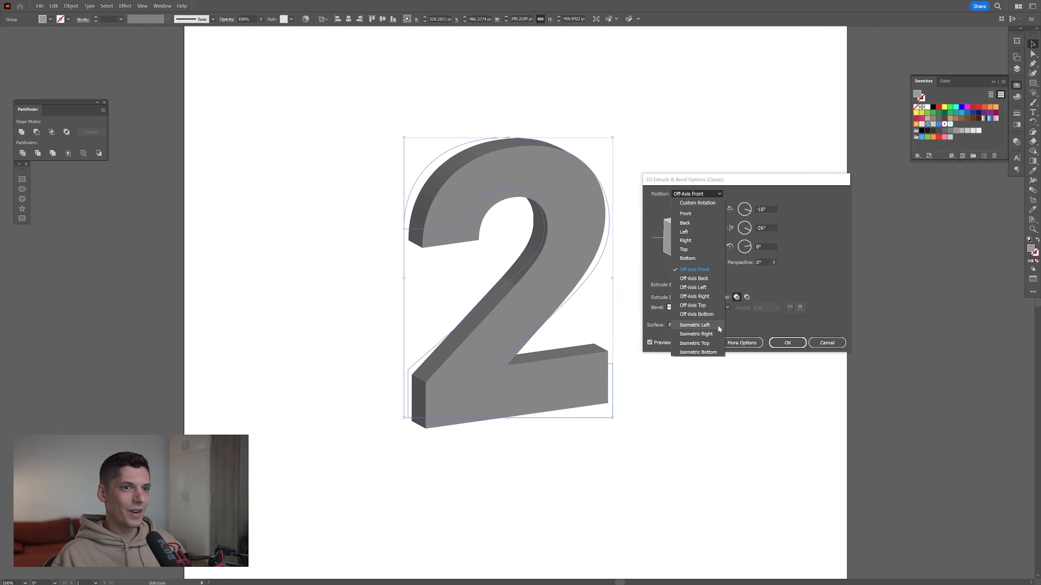
left_click(697, 325)
Set the extrude depth to 94 pt and apply the 3D effect
left_click(699, 296)
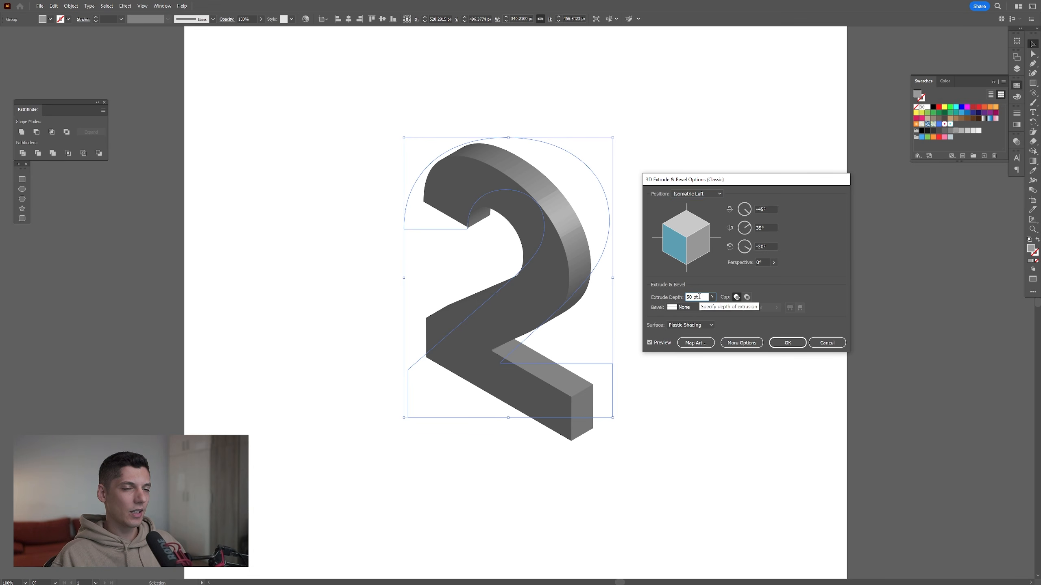
scroll(699, 297, "up", 10)
scroll(699, 296, "up", 5)
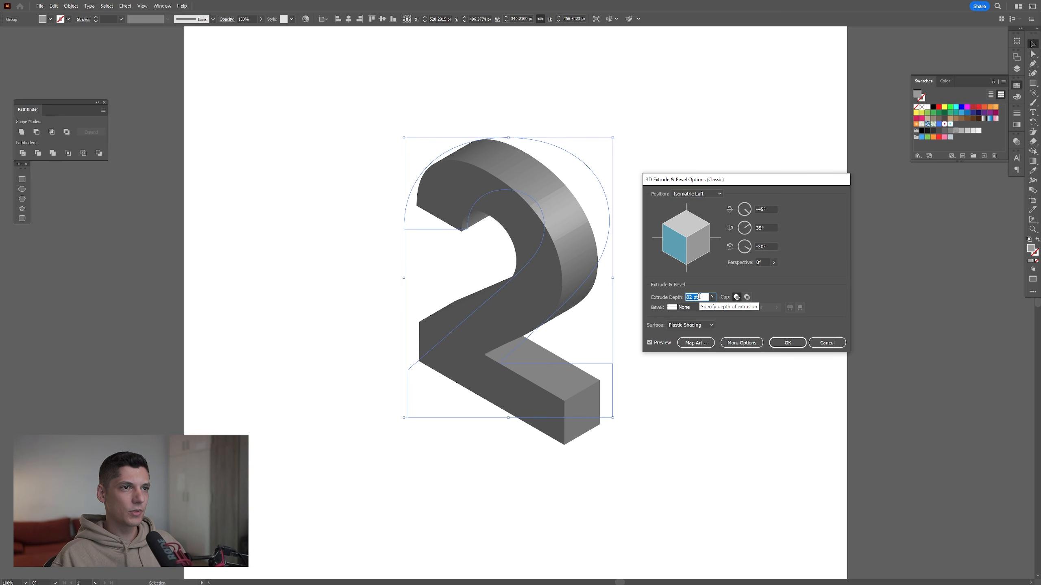
left_click(787, 342)
Expand the appearance of the extruded "2" and ungroup the result twice
left_click(71, 6)
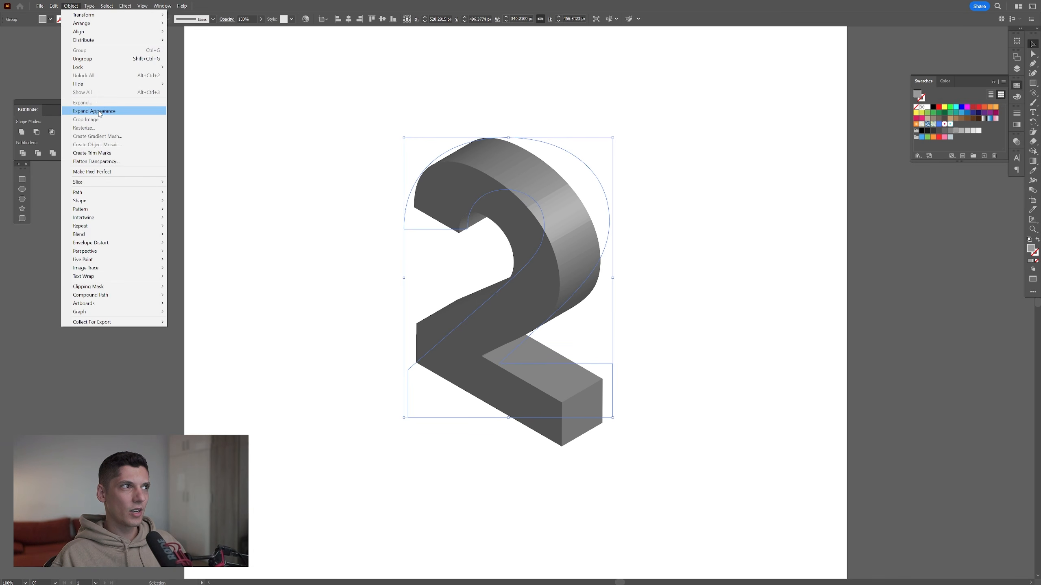
left_click(71, 110)
right_click(443, 198)
left_click(464, 292)
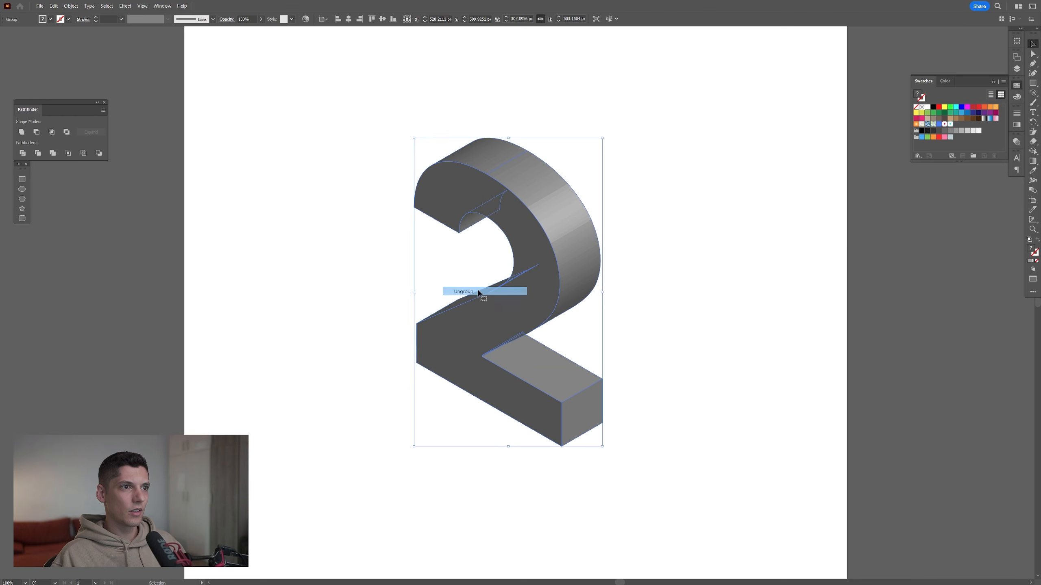
right_click(497, 196)
left_click(516, 291)
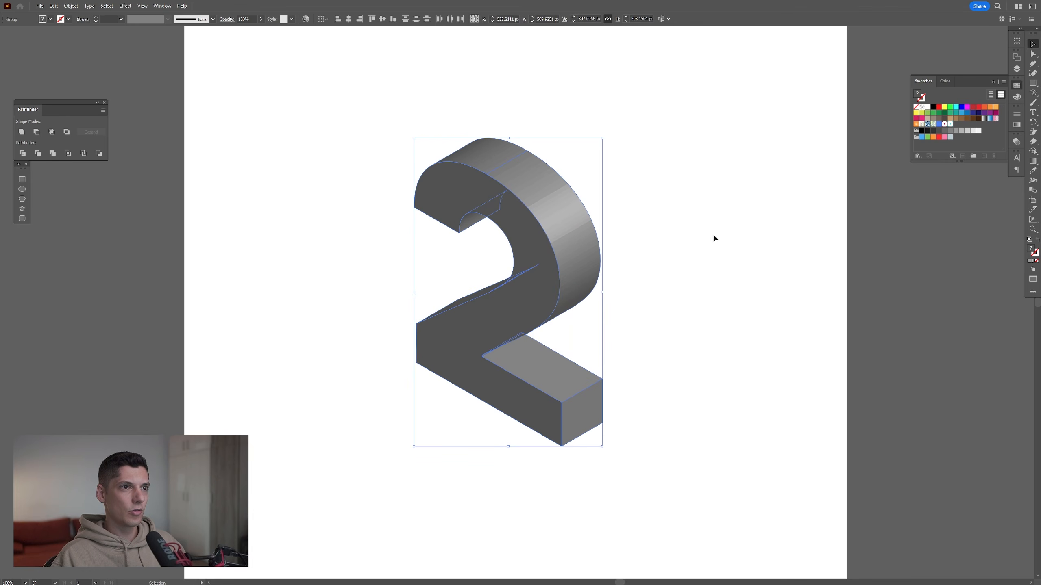
Pull the curved outer side piece away from the "2" as a test, and undo the move
left_click(713, 235)
left_click_drag(576, 235, 639, 213)
key("ctrl+z")
scroll(549, 160, "up", 2)
key("ctrl+z")
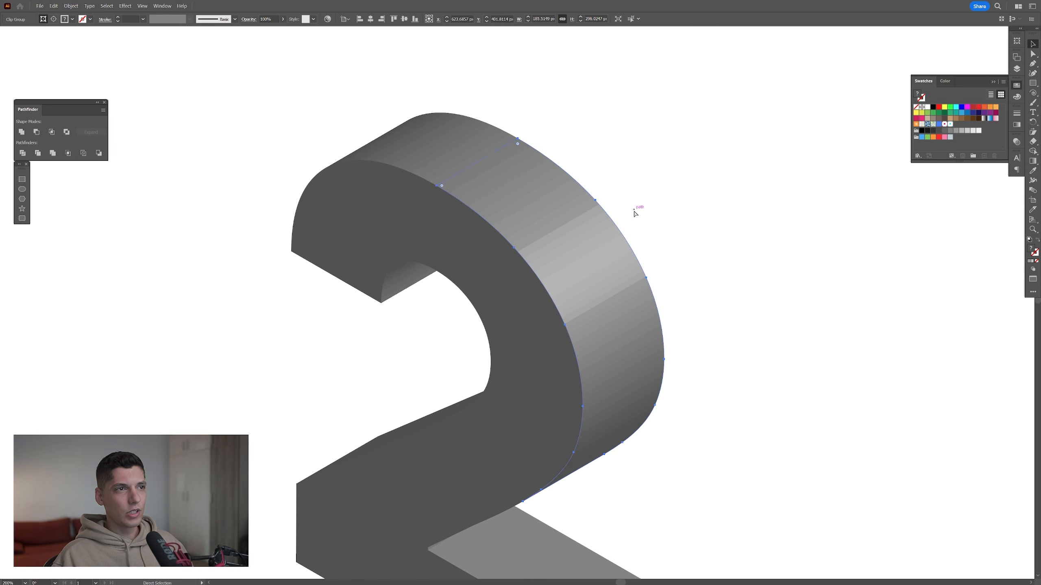
Select the separate pieces of the curved outer side and merge them into one shape with Unite
scroll(535, 206, "up", 2)
scroll(625, 305, "down", 2)
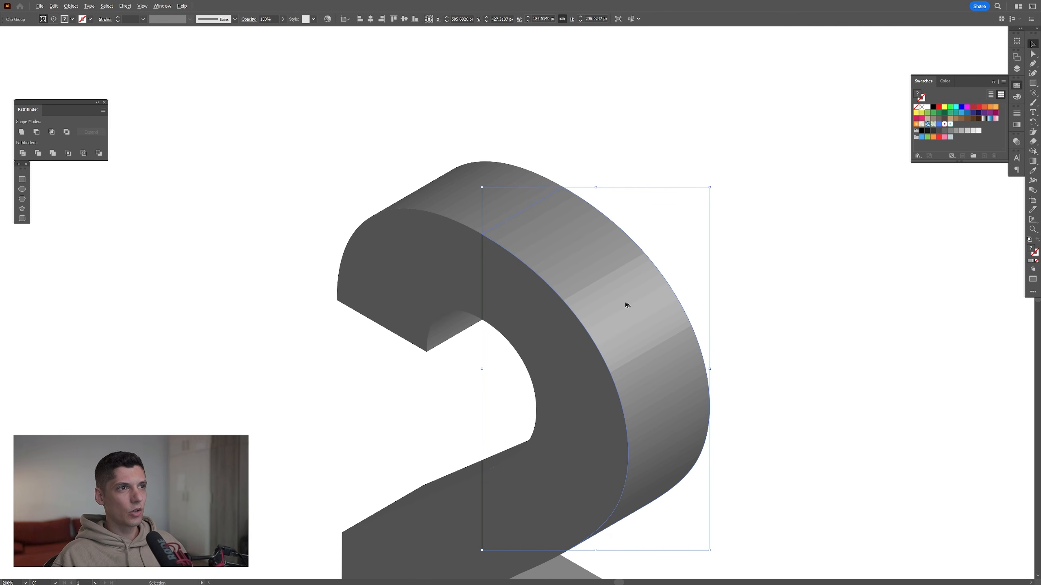
left_click(480, 176, "shift")
left_click_drag(515, 201, 563, 174)
key("ctrl+z")
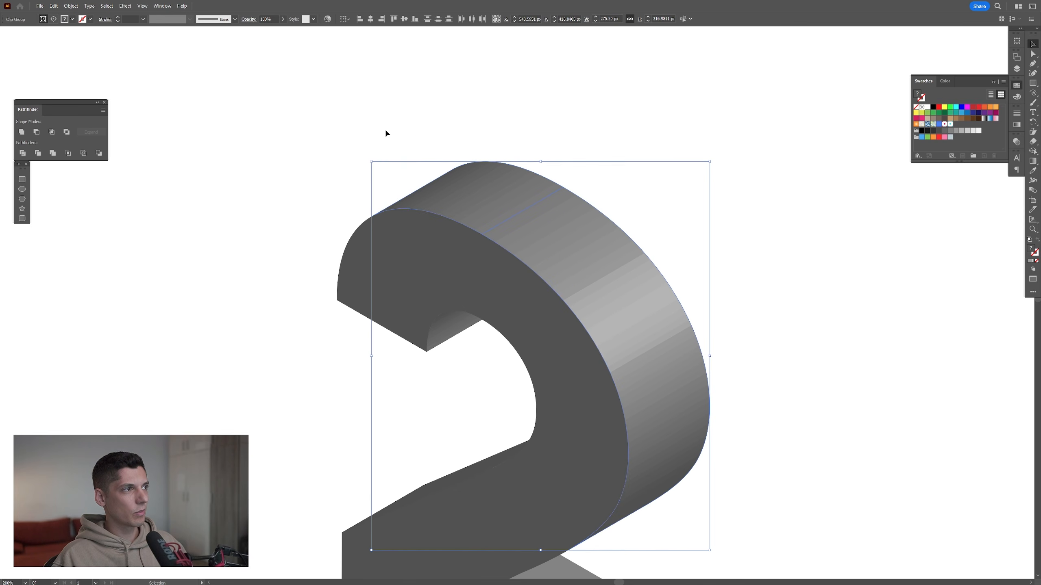
left_click(22, 132)
left_click(162, 6)
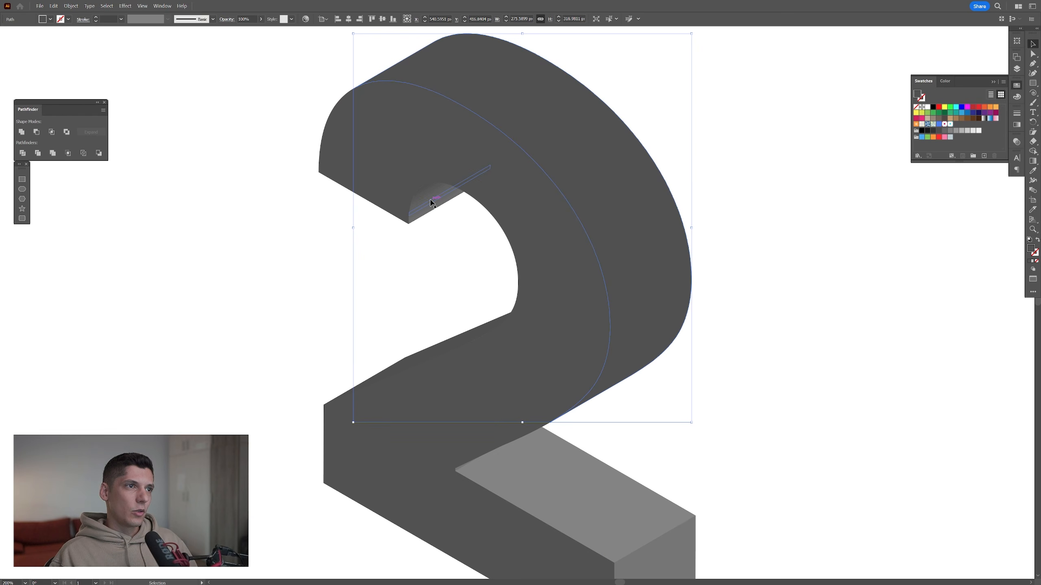
Merge the pieces of the small inner face under the hook of the "2" with Unite
left_click(431, 202)
left_click(22, 133)
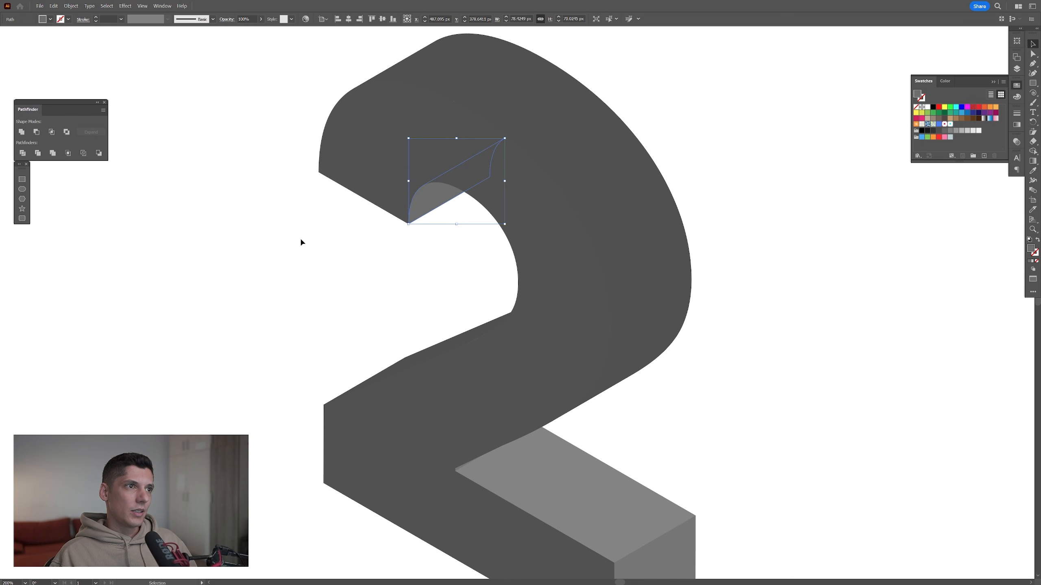
left_click(565, 491)
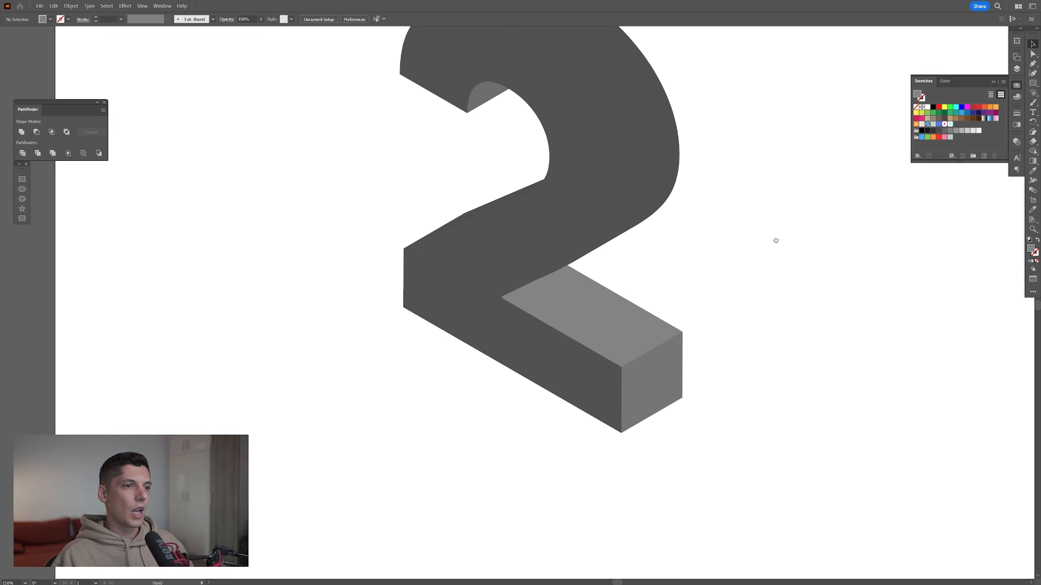
left_click_drag(775, 242, 766, 153)
left_click_drag(753, 288, 693, 366)
Draw a circle about 11 px wide in the empty area beside the "2" and fill it with pink
scroll(677, 226, "up", 2)
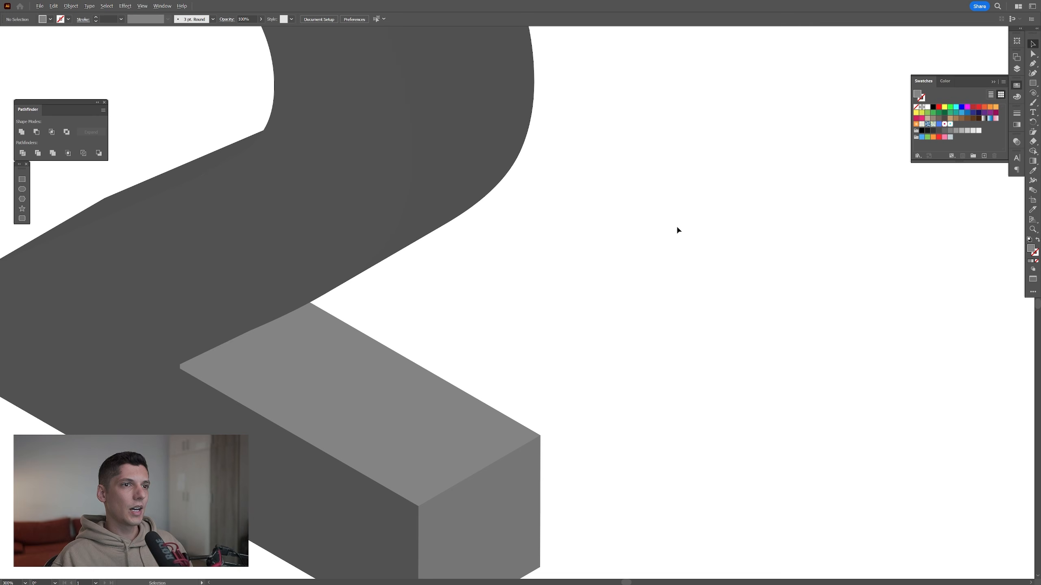
left_click_drag(633, 213, 631, 212)
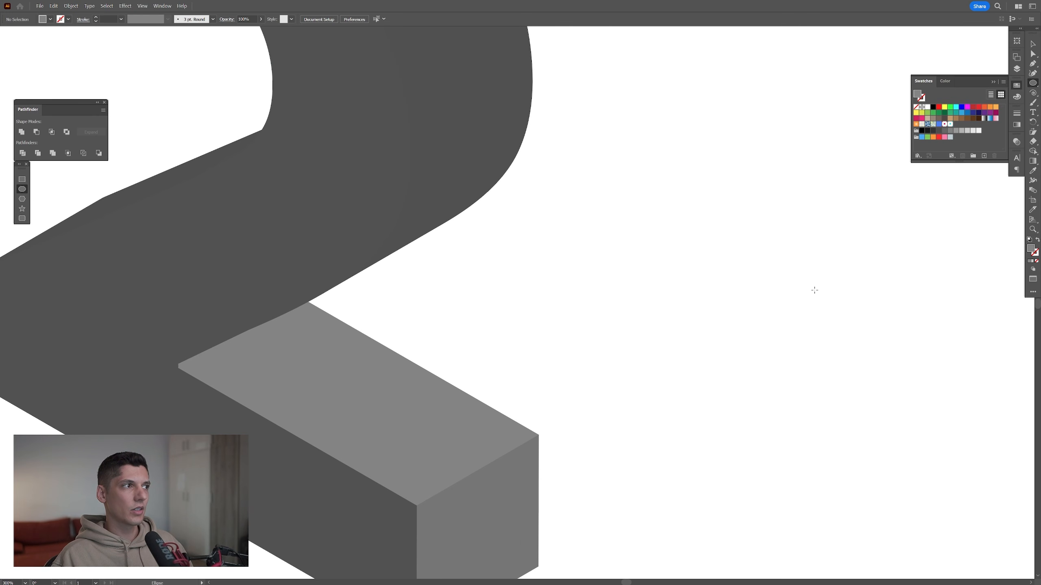
left_click_drag(637, 280, 648, 284)
left_click_drag(780, 297, 767, 300)
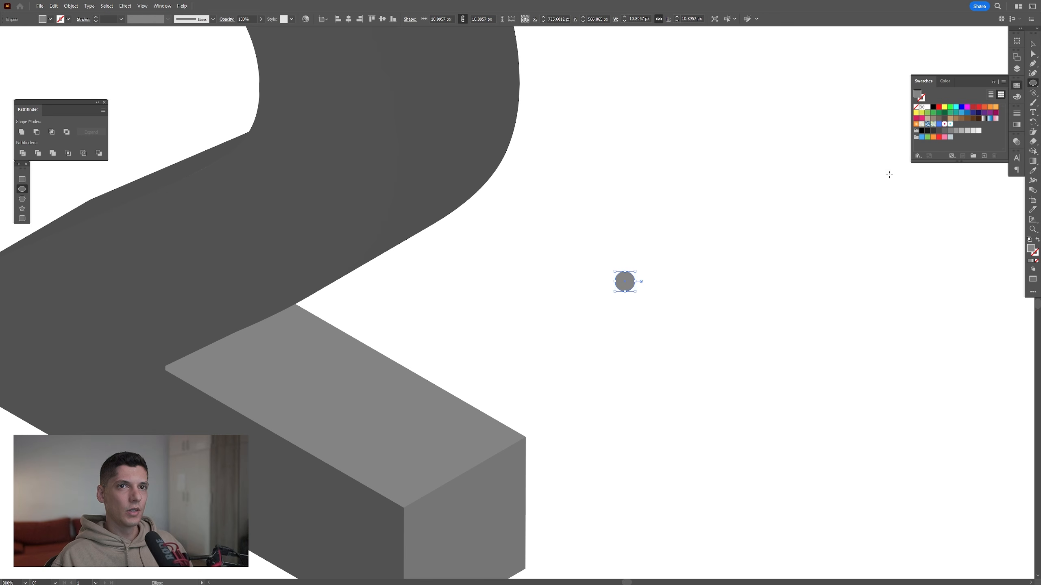
left_click(922, 119)
scroll(771, 240, "up", 1)
Make a pattern from the pink circle with the Brick by Row tile type
left_click(71, 5)
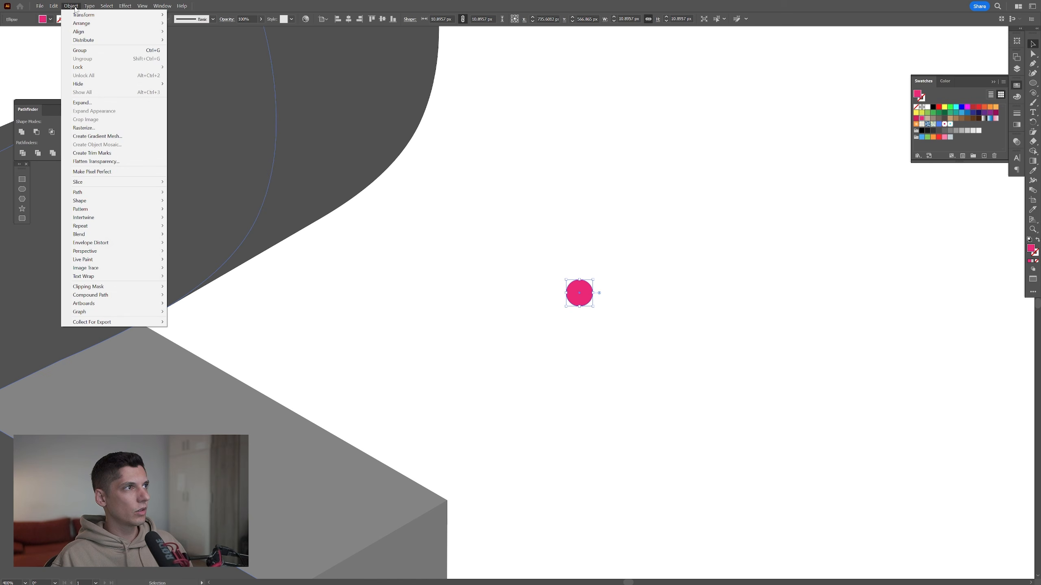
mouse_move(122, 209)
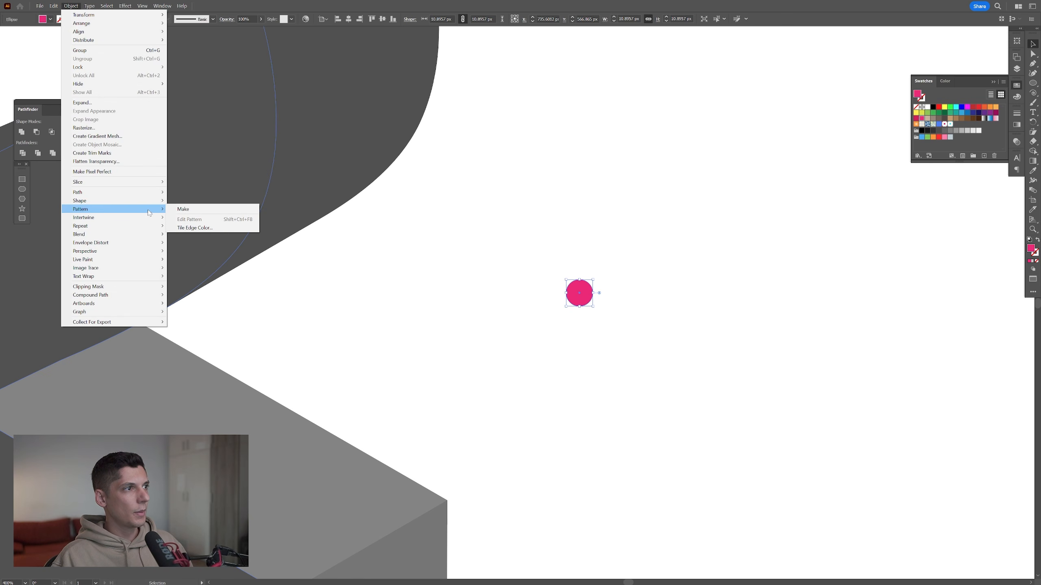
left_click(195, 209)
left_click(252, 176)
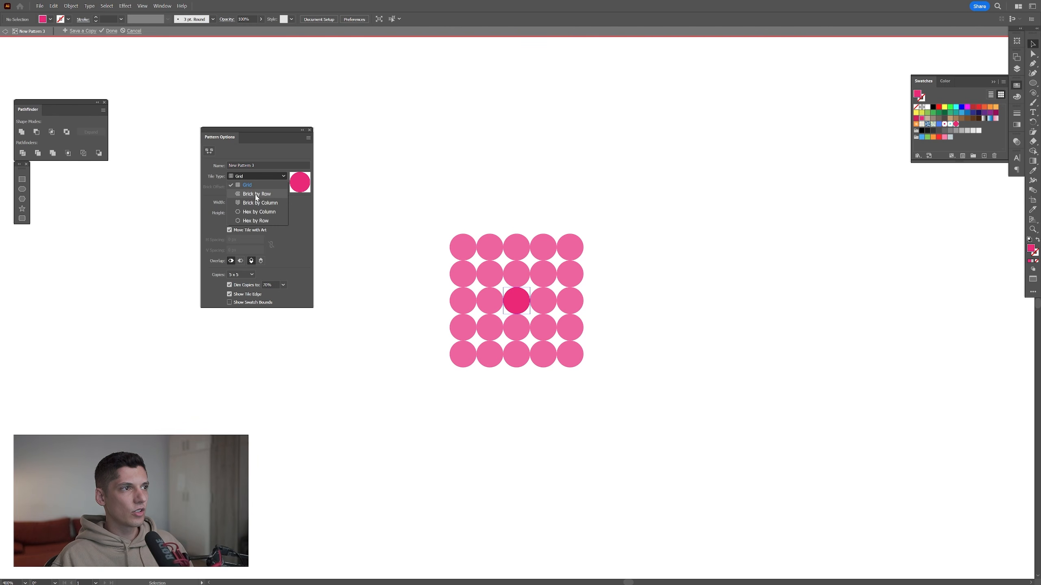
left_click(269, 198)
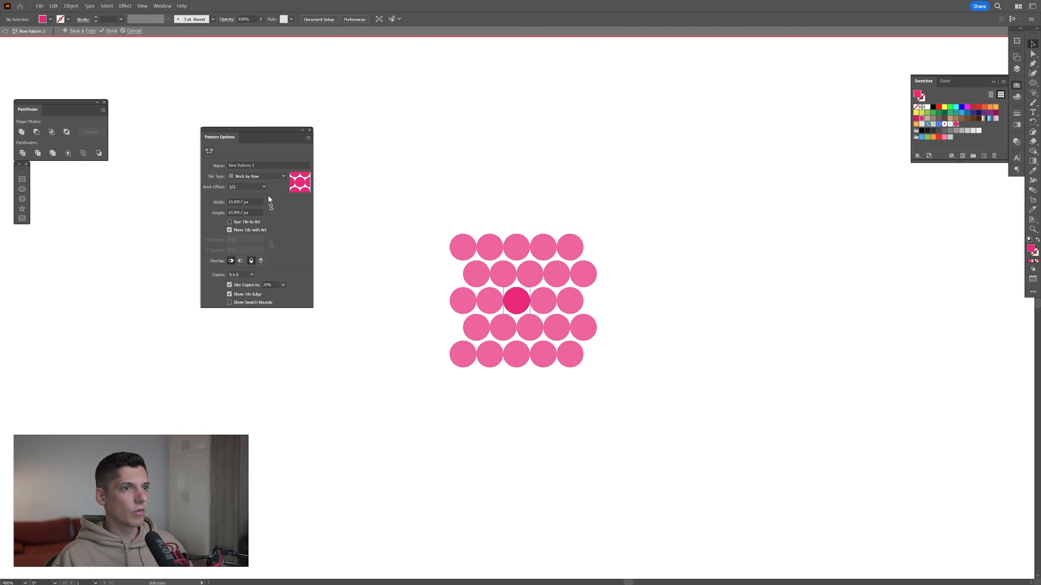
Set the pattern tile to 42 px wide and 21 px high, and finish editing the pattern
left_click(244, 200)
key("Up")
key("Up")
key("Up")
key("Up")
key("Up")
key("Up")
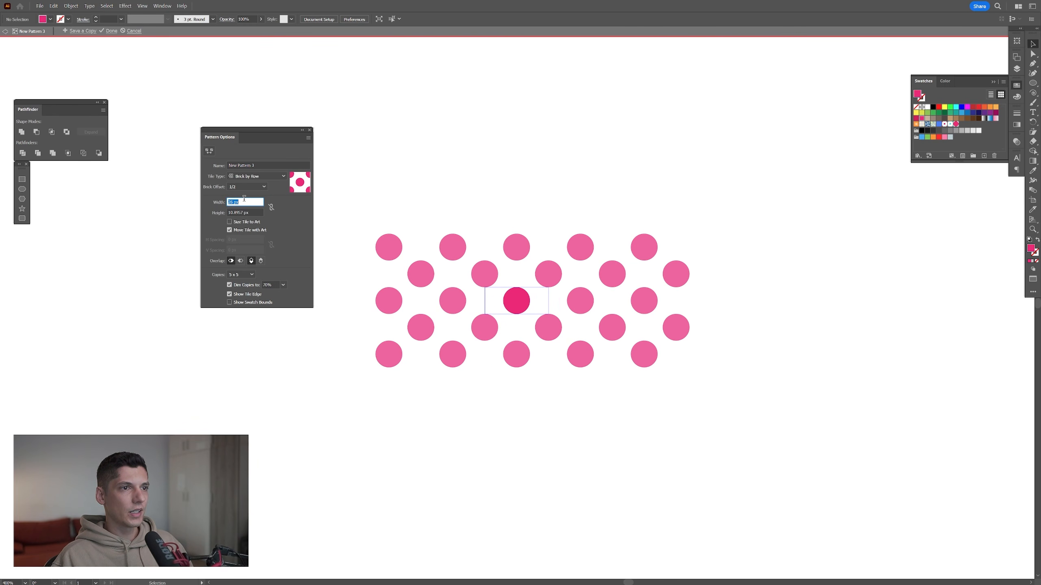
key("Down")
key("Up")
key("shift+Up")
key("shift+Up")
left_click(249, 213)
scroll(249, 213, "up", 11)
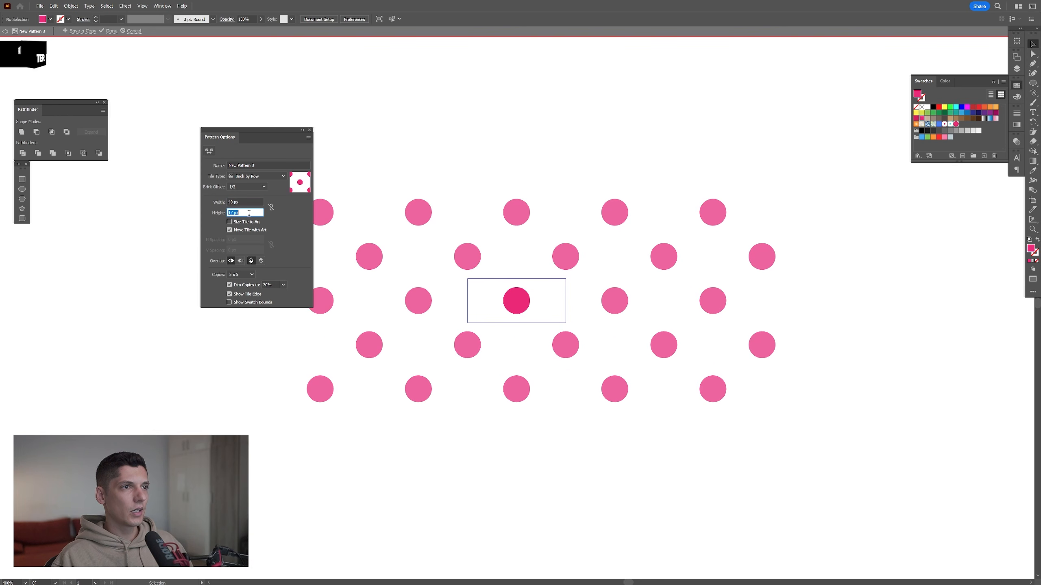
left_click(253, 202)
scroll(253, 202, "up", 2)
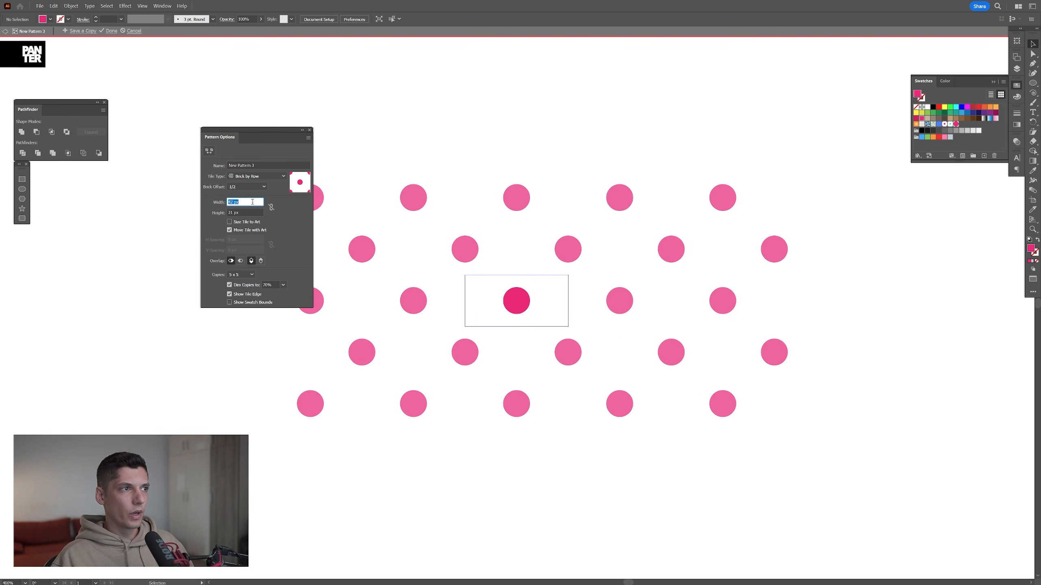
left_click(239, 213)
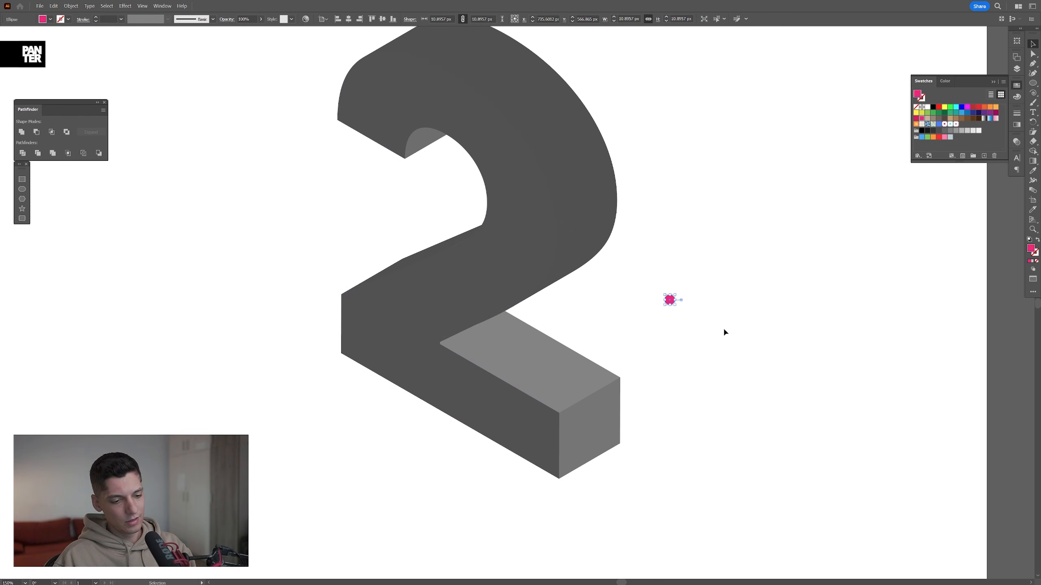
Place a slightly offset copy of the "2"'s front face over it, filled with the pink dot pattern
left_click(521, 277)
left_click_drag(519, 257, 538, 287)
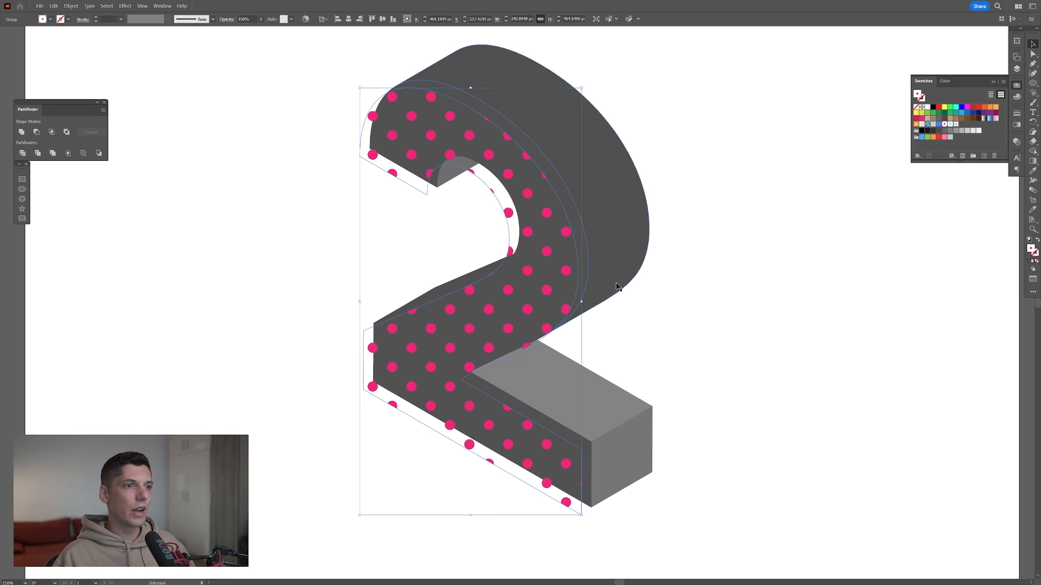
left_click_drag(616, 283, 610, 295)
Scale only the dot pattern on the front-face copy uniformly to 53%, without transforming the object
left_click(71, 6)
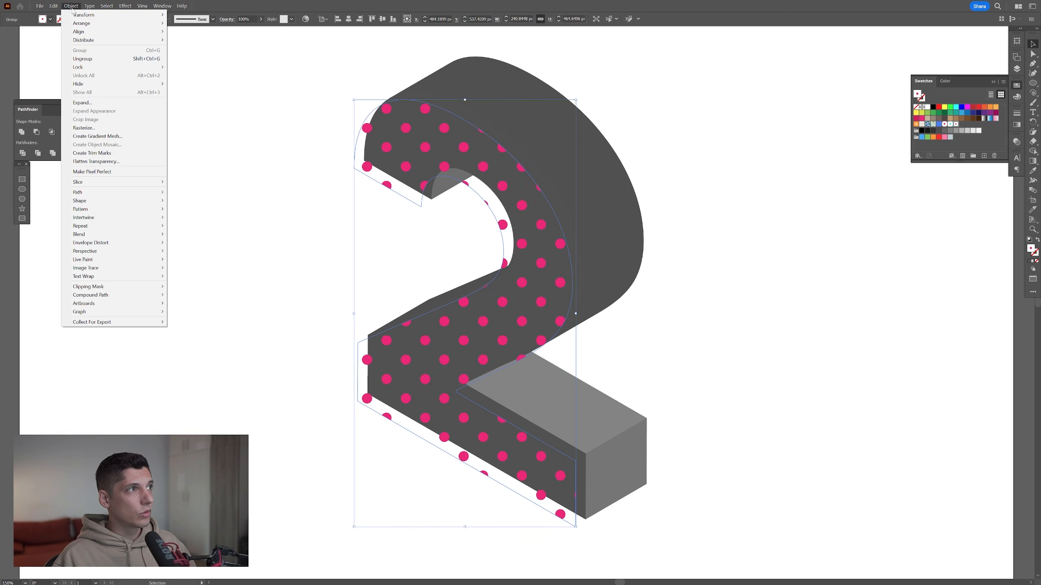
mouse_move(91, 15)
left_click(200, 49)
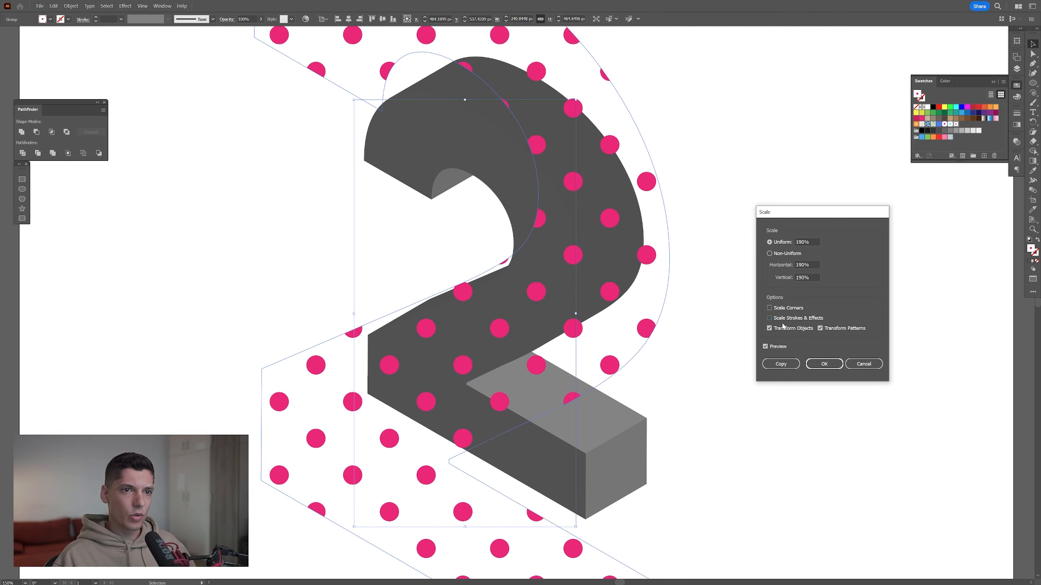
left_click(769, 328)
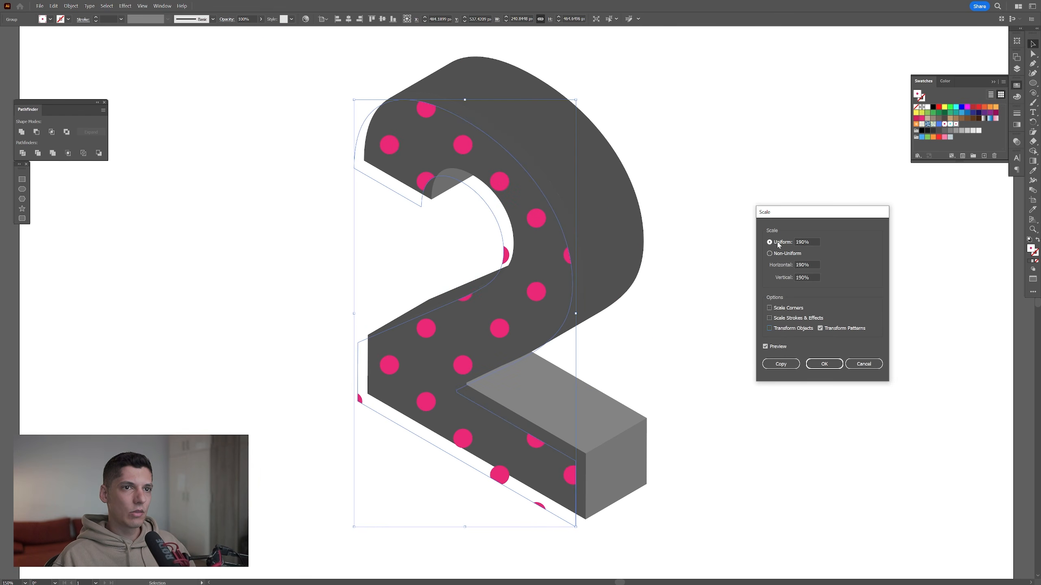
scroll(813, 241, "down", 20)
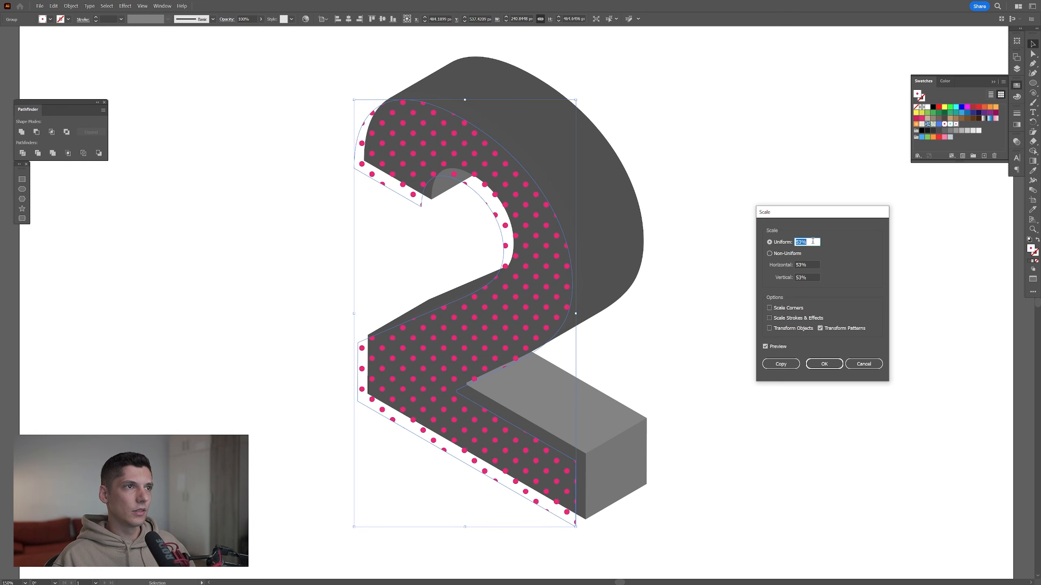
key("Return")
left_click(655, 341)
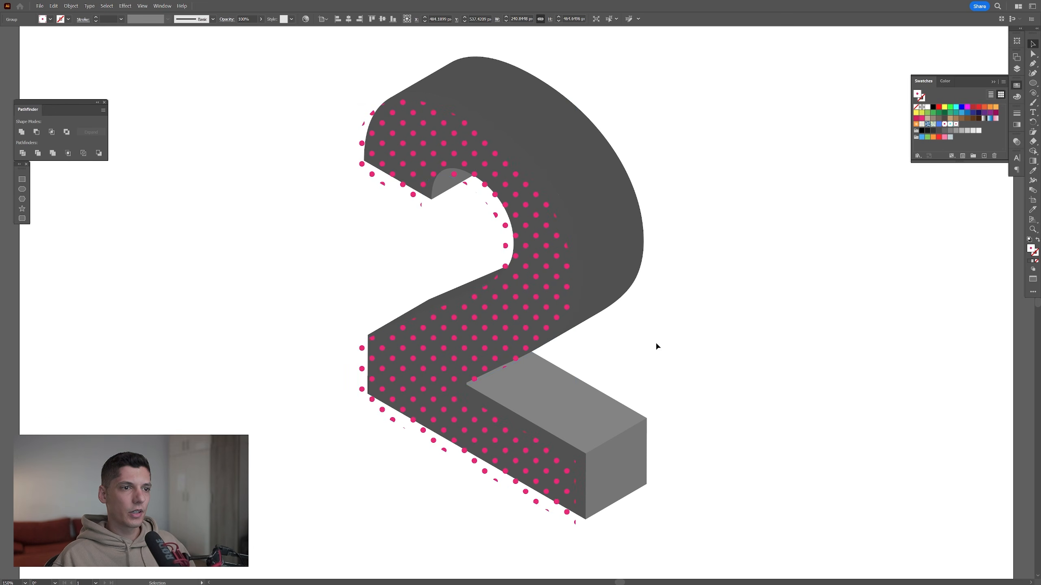
scroll(436, 483, "up", 3)
scroll(535, 436, "down", 3)
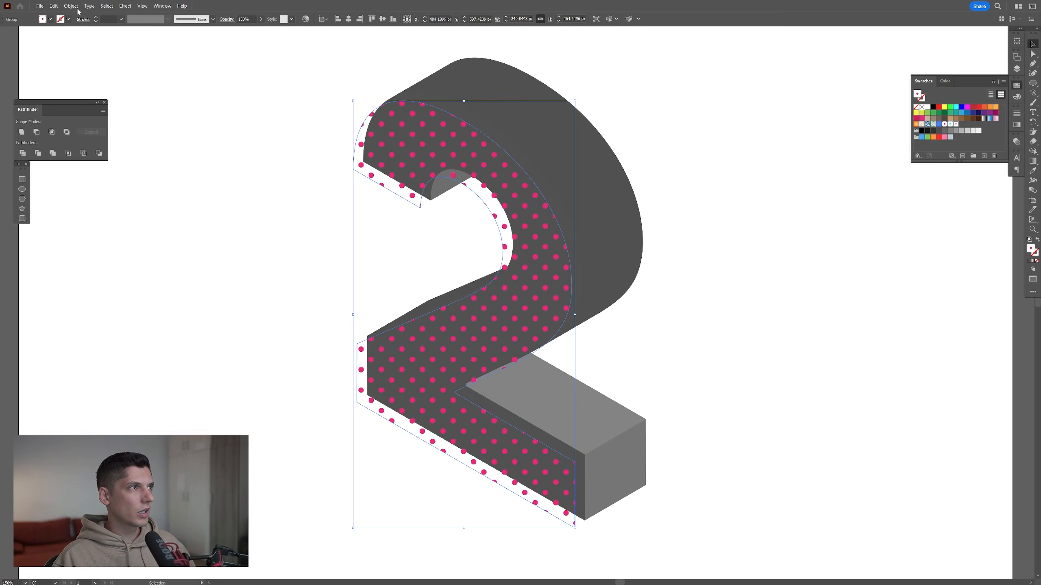
Rotate only the dot pattern on the front-face copy by 15°, leaving the object itself untransformed
left_click(76, 6)
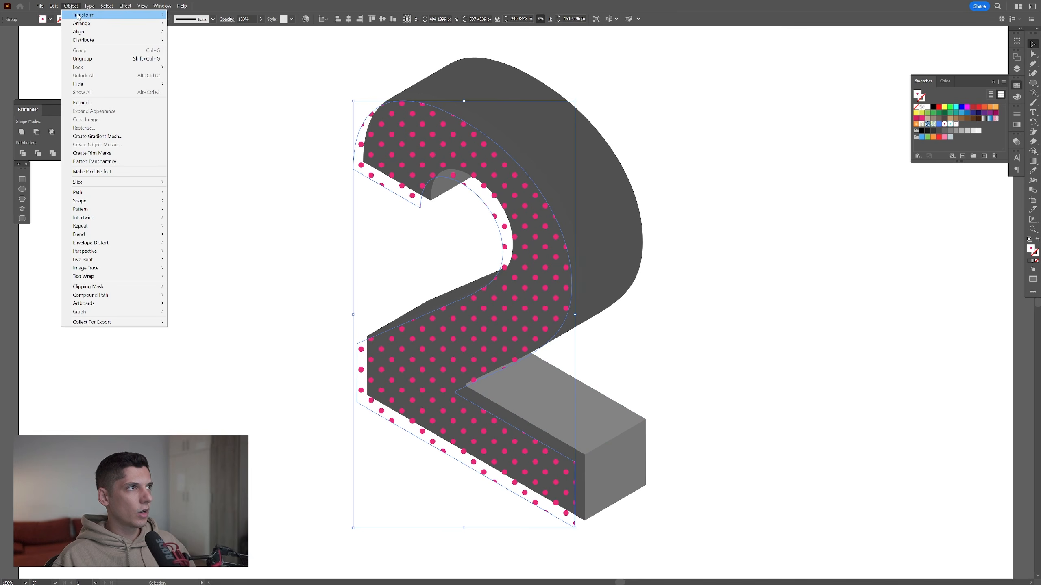
mouse_move(135, 15)
left_click(185, 33)
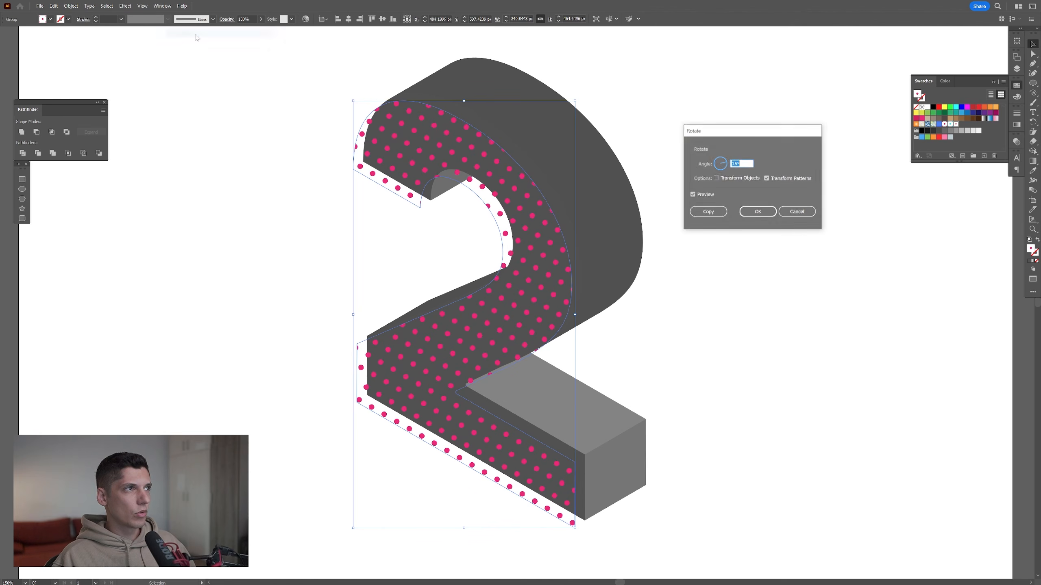
left_click(758, 212)
left_click(736, 256)
scroll(549, 279, "up", 1)
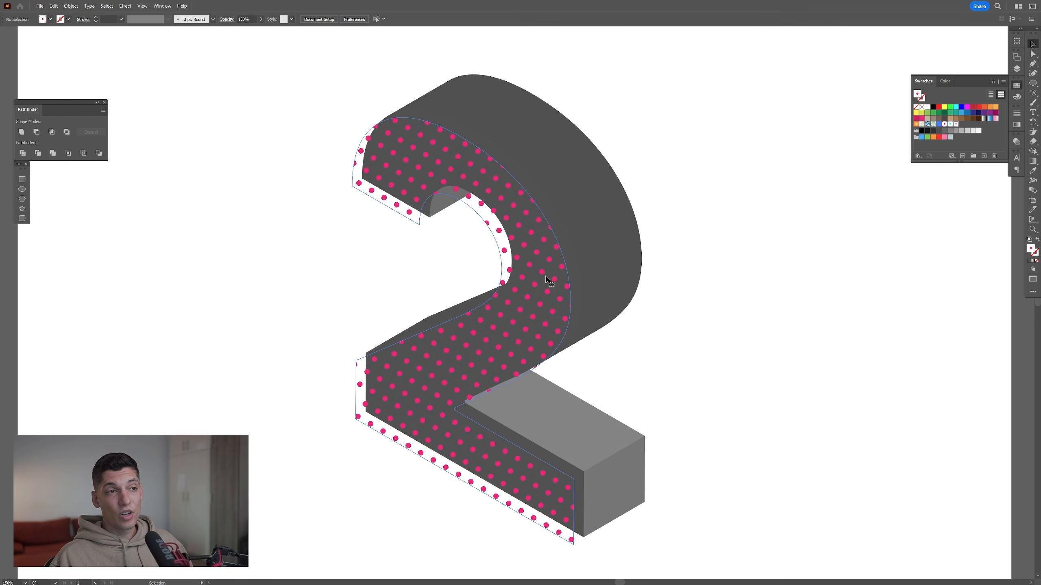
Recolor the dots of the front-face pattern from pink to cyan with Recolor Artwork
left_click(549, 280)
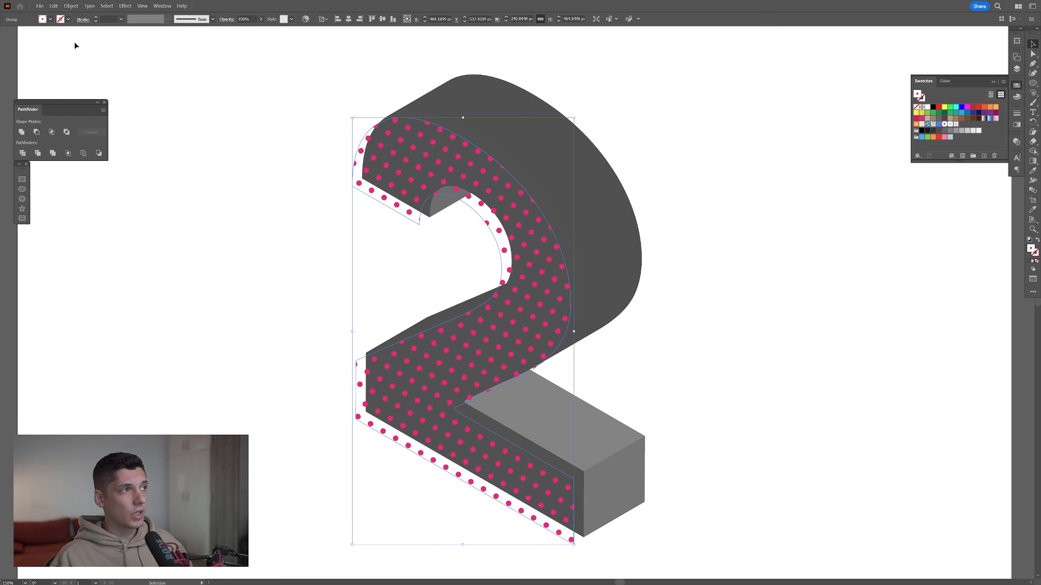
left_click(54, 6)
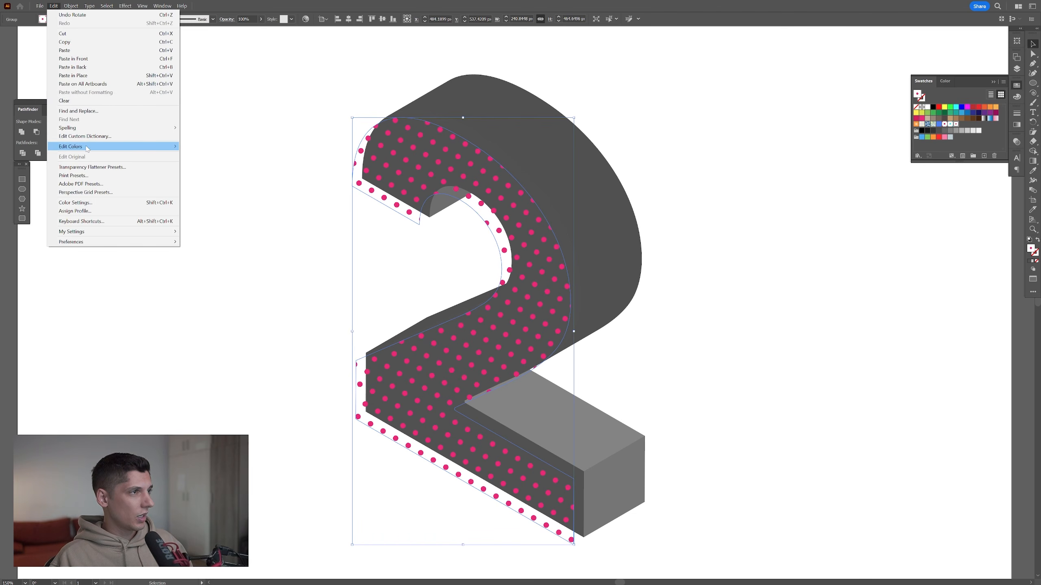
mouse_move(154, 148)
left_click(207, 148)
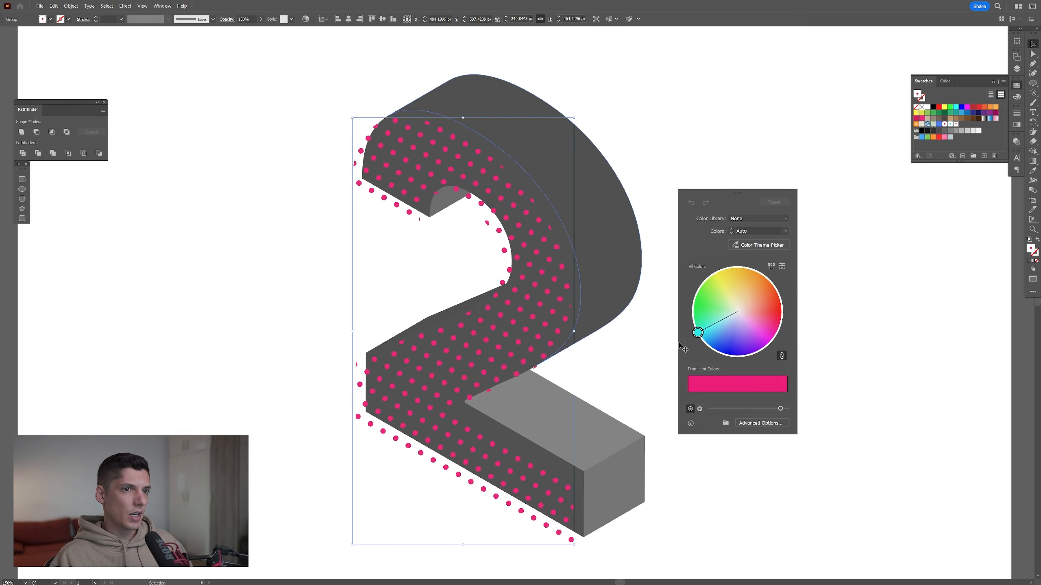
left_click_drag(680, 347, 680, 345)
left_click(802, 182)
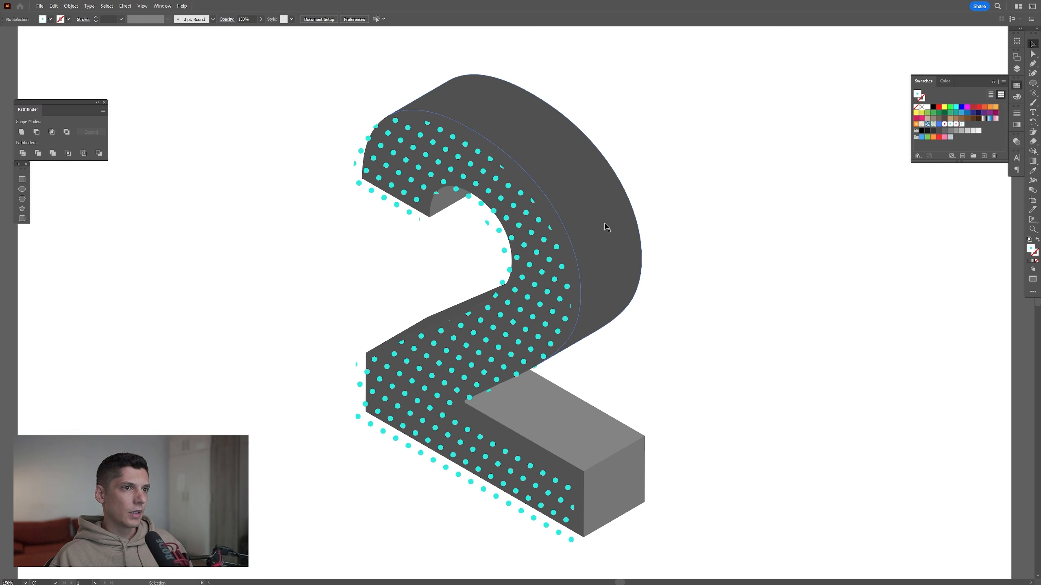
Fill the gray front face beneath the dots with crimson
left_click(566, 255)
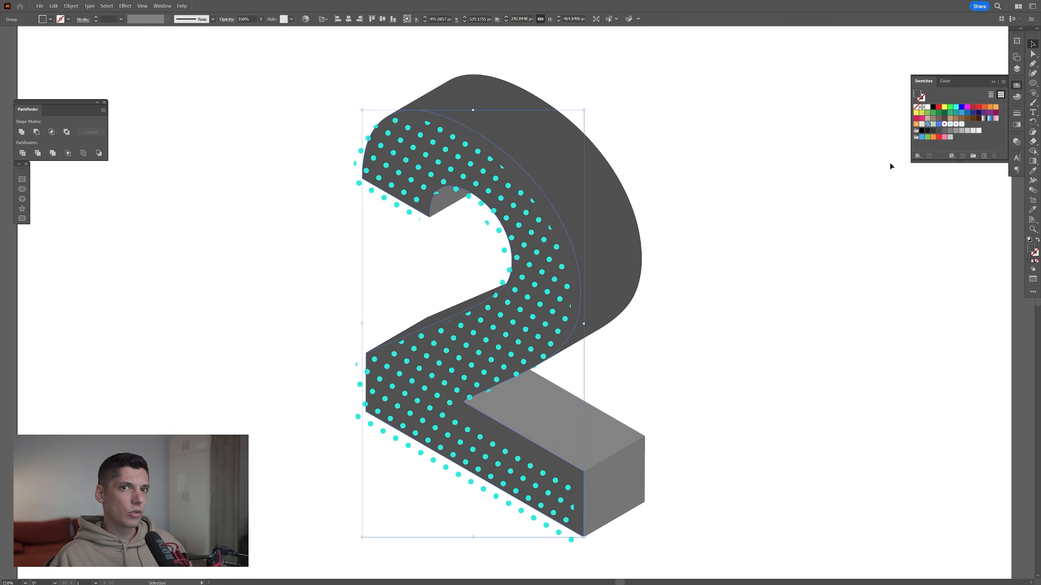
left_click(922, 119)
left_click(917, 119)
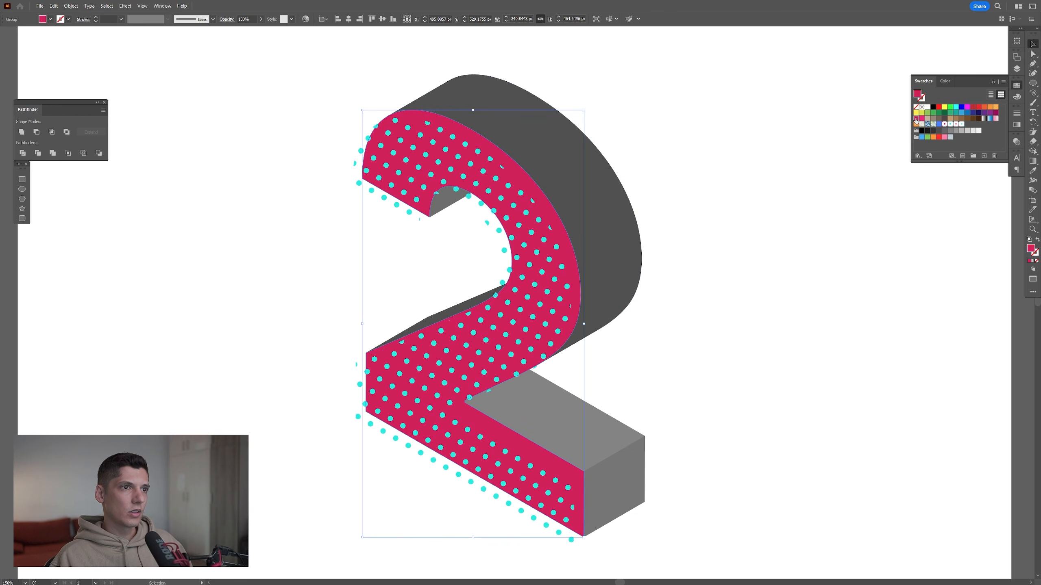
left_click(731, 194)
Fill the large outer curved side of the "2" with yellow and adjust it to a warmer golden yellow
left_click(604, 272)
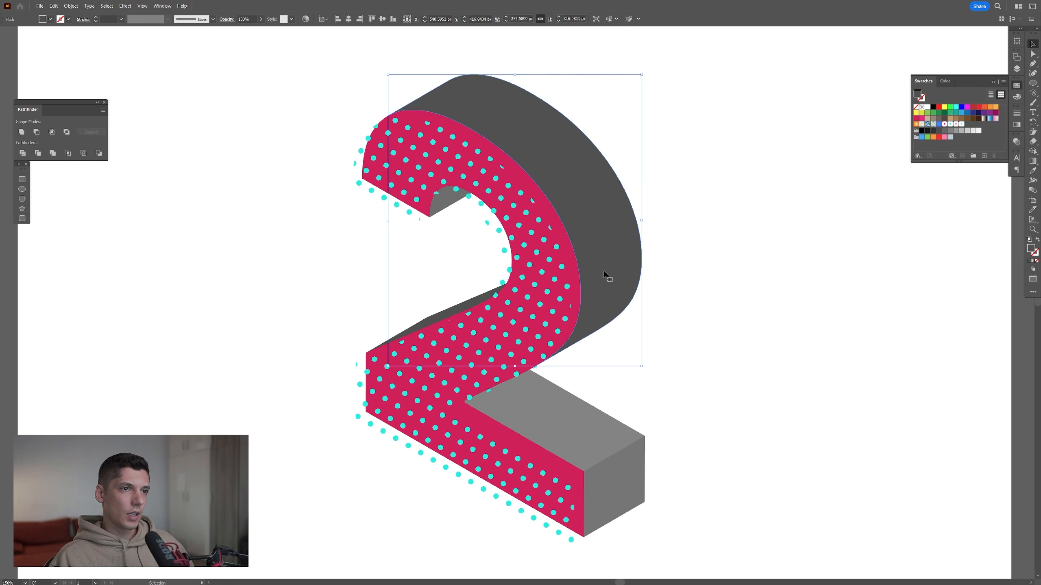
left_click(917, 112)
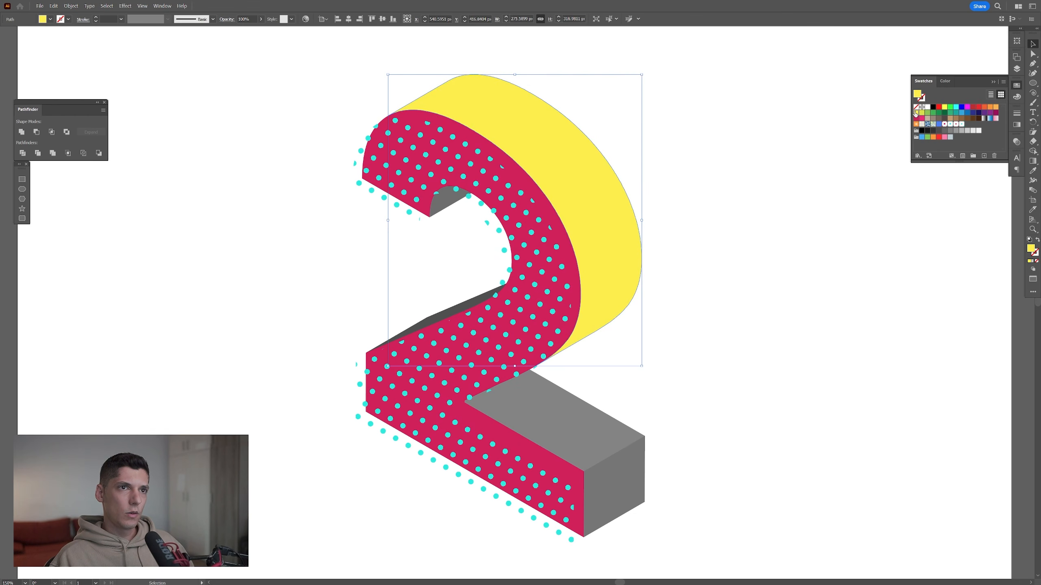
double_click(918, 94)
left_click_drag(761, 345, 763, 347)
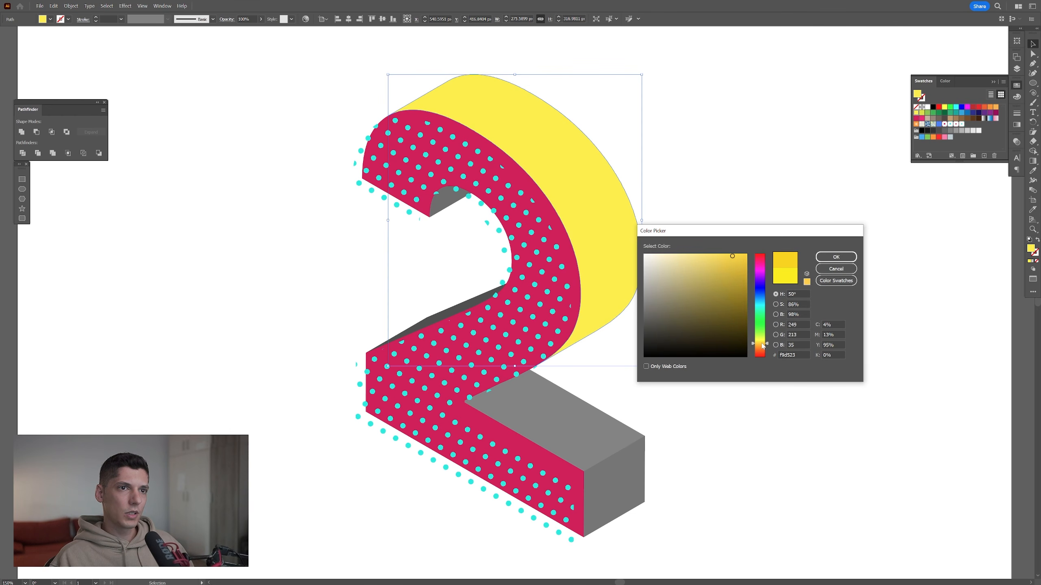
left_click(743, 256)
left_click(836, 257)
Fill the top of the base with the same golden yellow, and the base's end and inner faces with purple
left_click(577, 431)
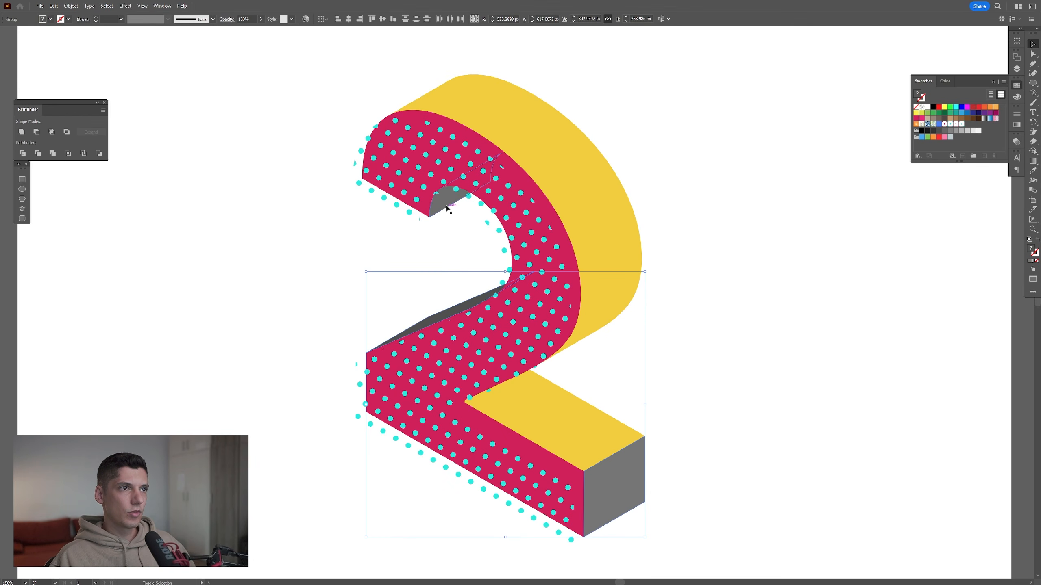
left_click(448, 209, "shift")
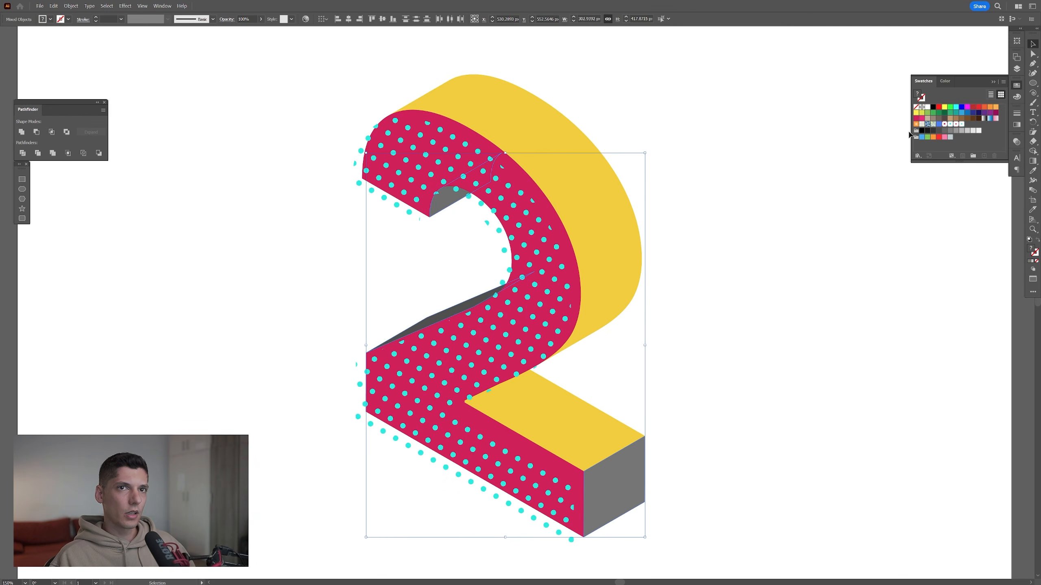
left_click(983, 113)
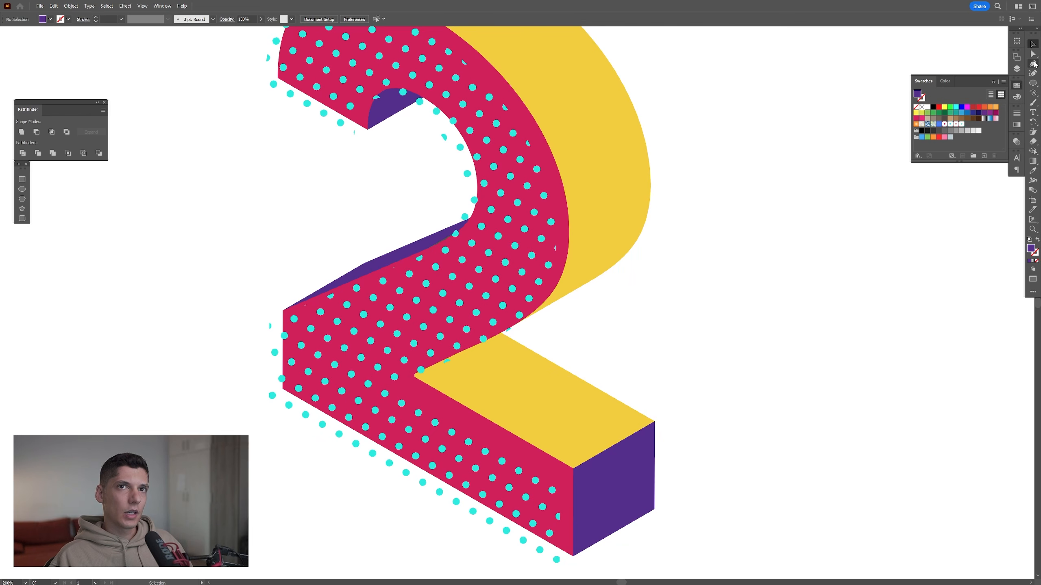
Draw a straight line with a 1 pt purple stroke and no fill along the edge between the base's yellow top and purple end
left_click(1033, 64)
left_click(1038, 241)
left_click(1036, 254)
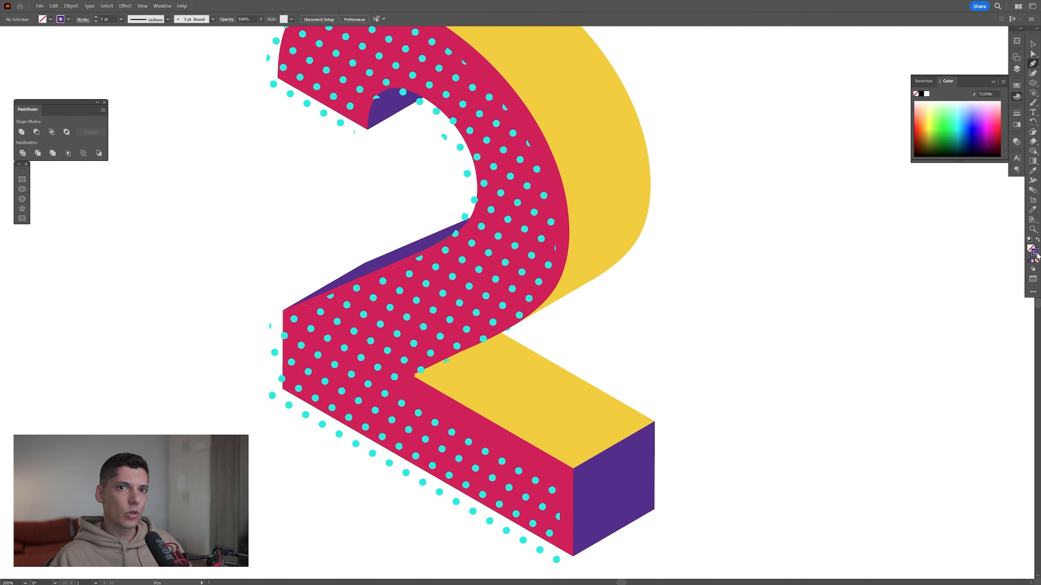
left_click(993, 84)
scroll(581, 480, "up", 2)
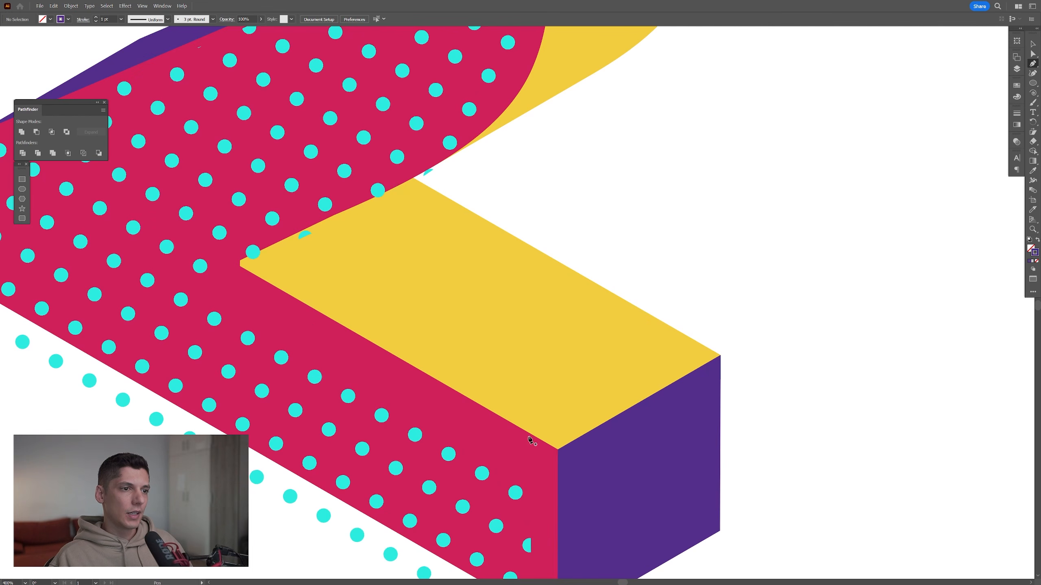
scroll(558, 451, "up", 2)
left_click(556, 451)
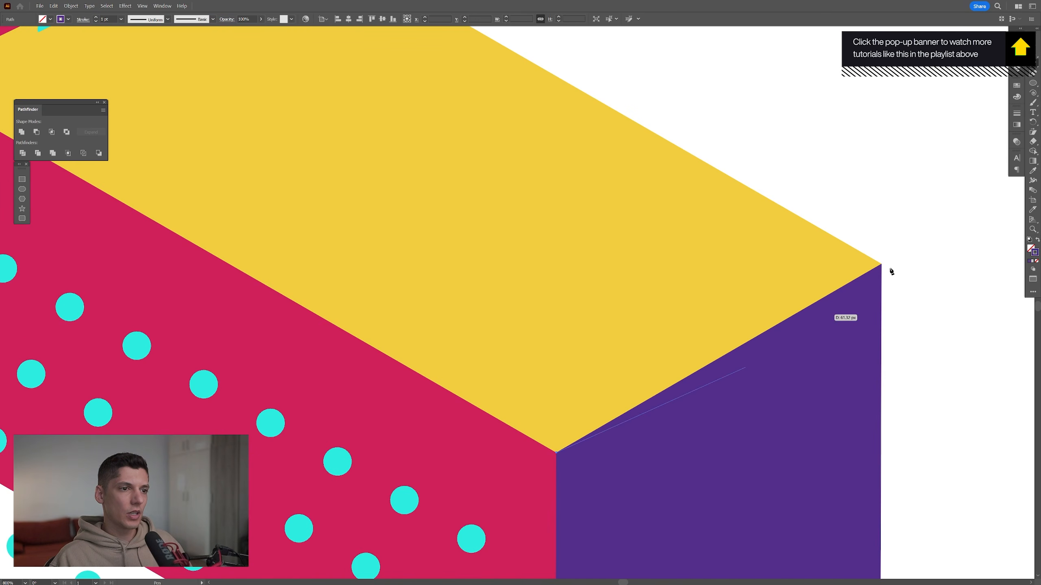
left_click(881, 263)
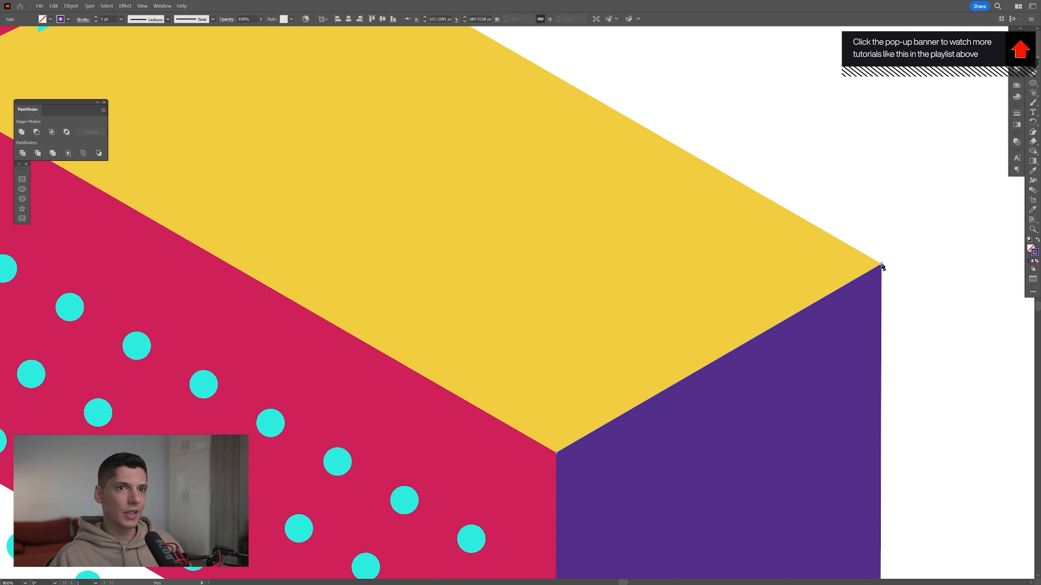
key("v")
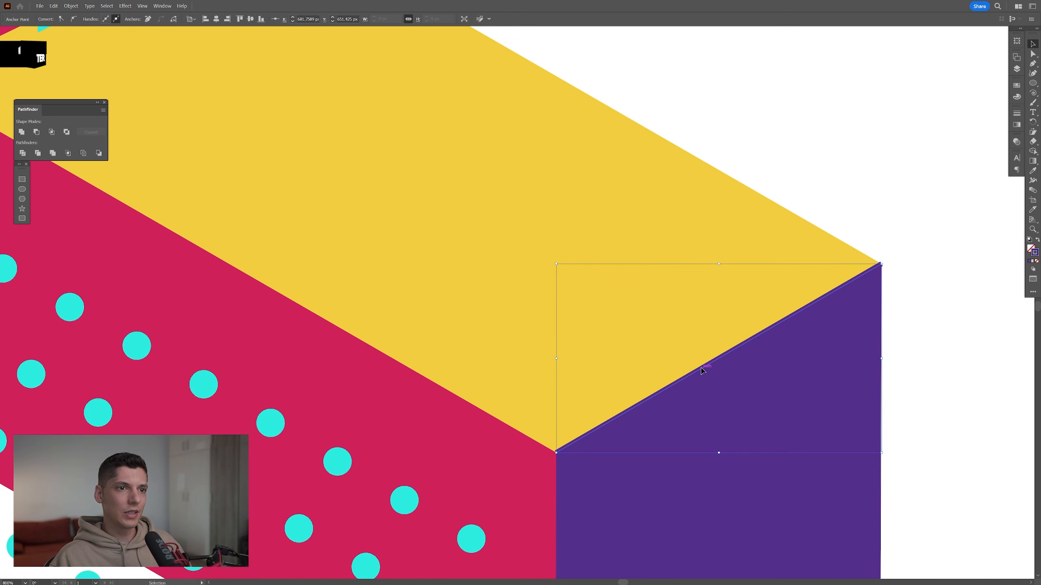
Move the purple line onto the yellow top of the base and lengthen it past both edges at the same angle
left_click_drag(702, 371, 628, 325)
scroll(627, 325, "down", 1)
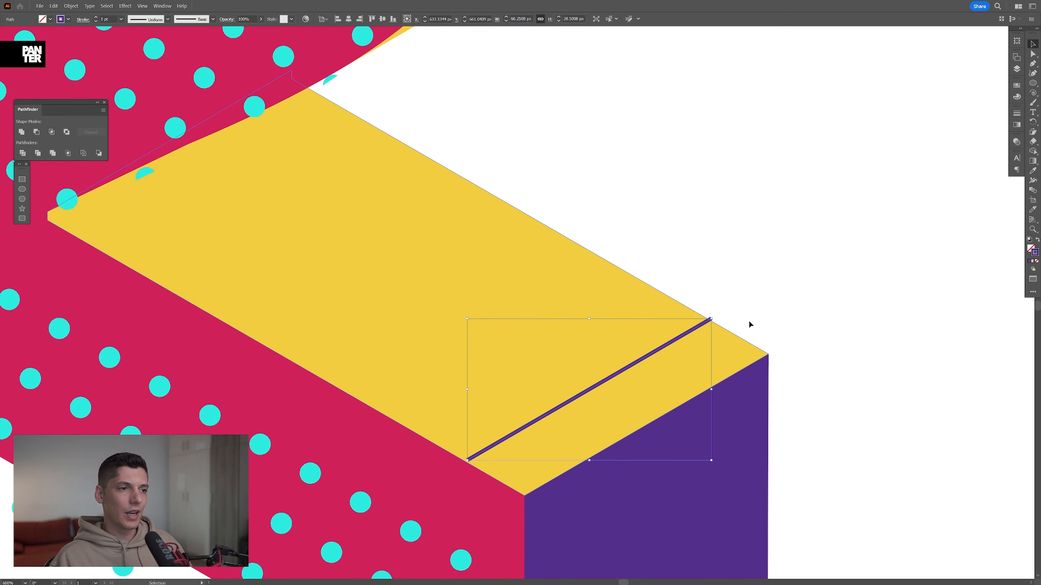
scroll(748, 319, "down", 1)
left_click_drag(730, 317, 763, 296)
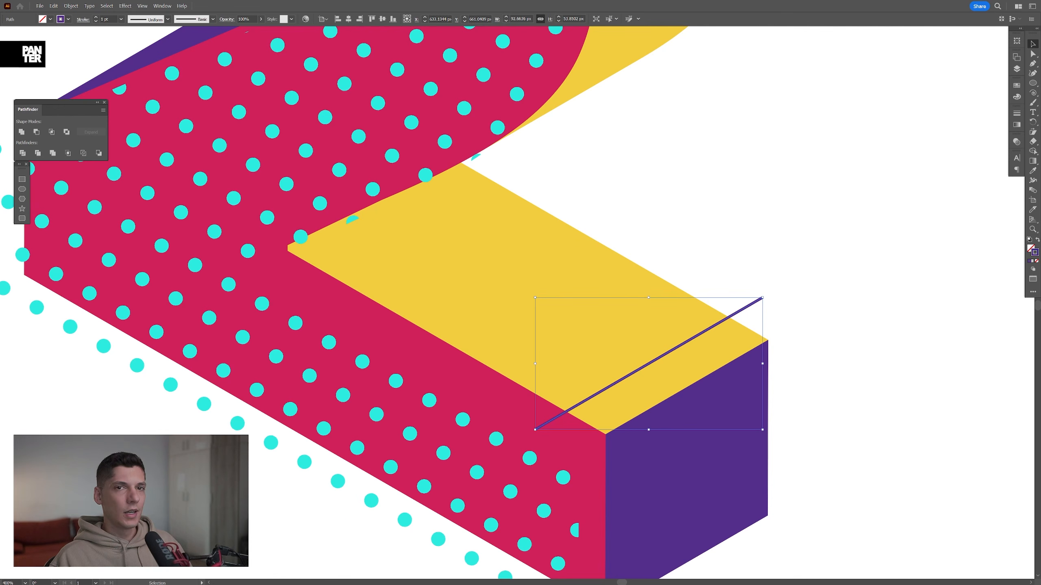
Set the purple line's stroke weight to 15 pt
left_click(1020, 116)
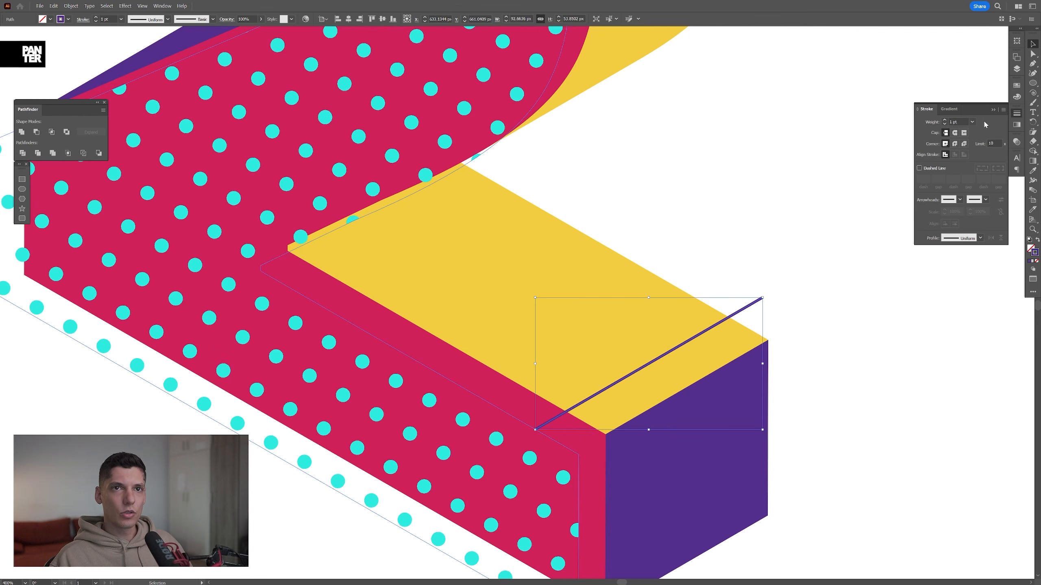
left_click(960, 122)
scroll(960, 121, "up", 14)
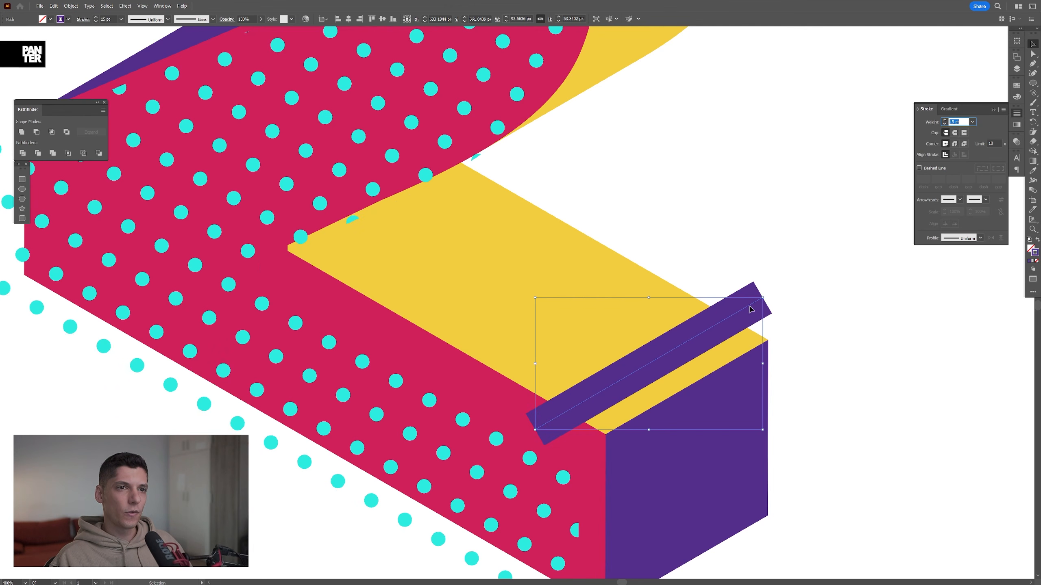
Duplicate the thick purple stripe parallel to itself further along the yellow top and set the copy's stroke weight to 2 pt
left_click_drag(771, 309, 711, 283)
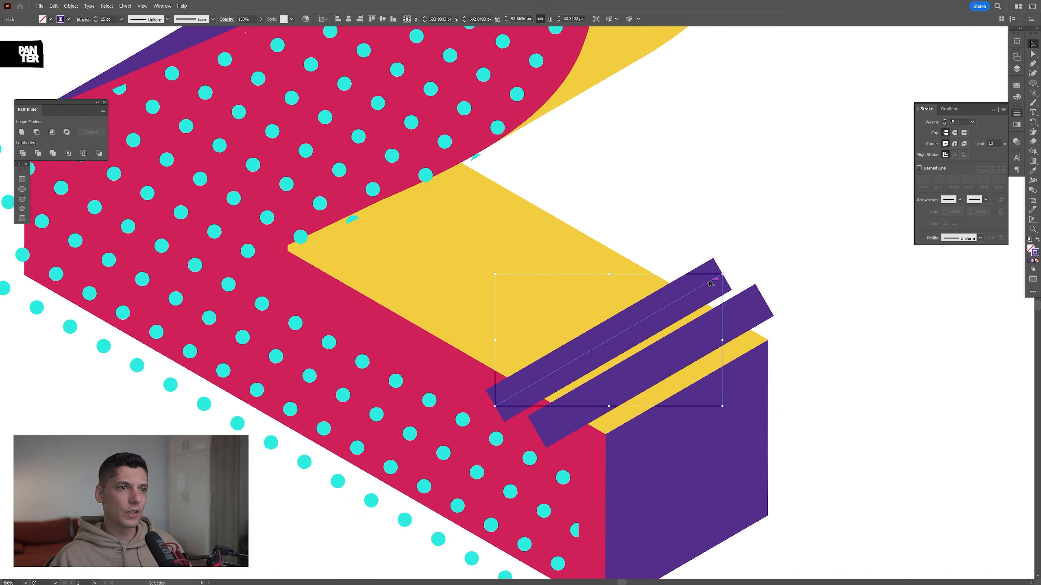
scroll(956, 121, "down", 15)
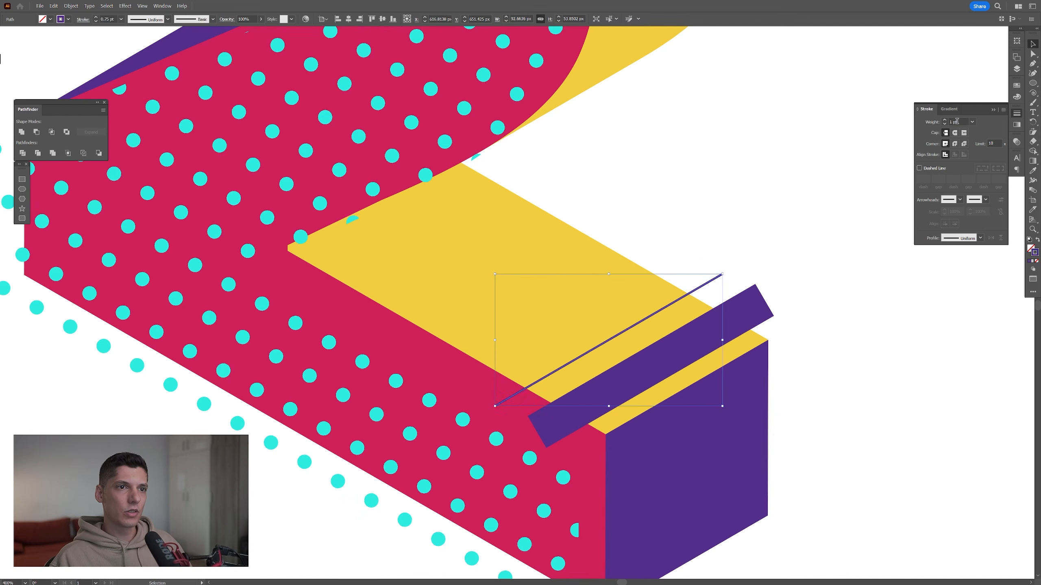
scroll(957, 120, "up", 1)
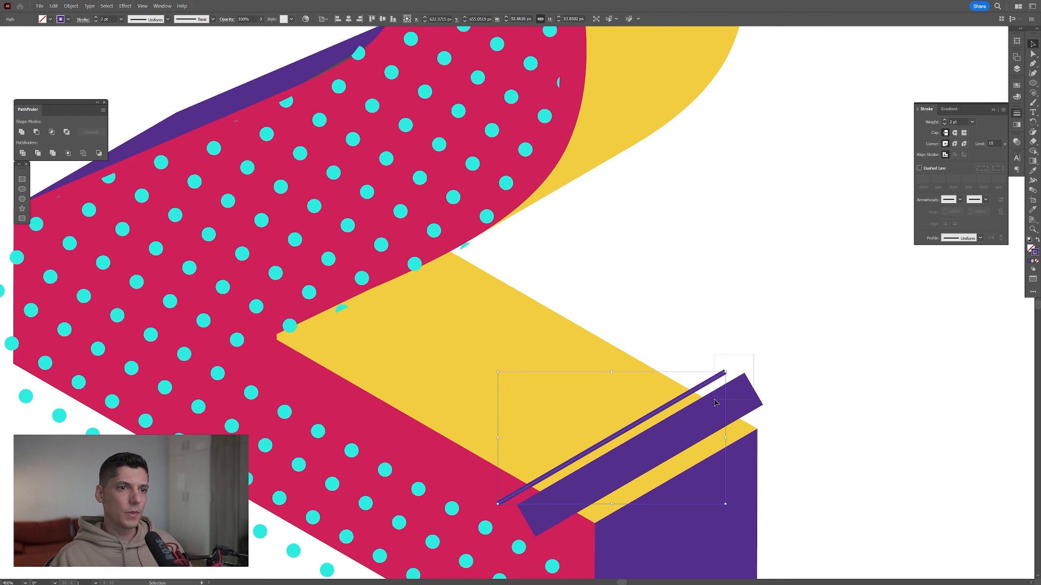
Place copies of the thick and thin purple stripes across the lower curve and the upper part of the yellow outer side
left_click(715, 402, "shift")
left_click_drag(731, 402, 707, 346)
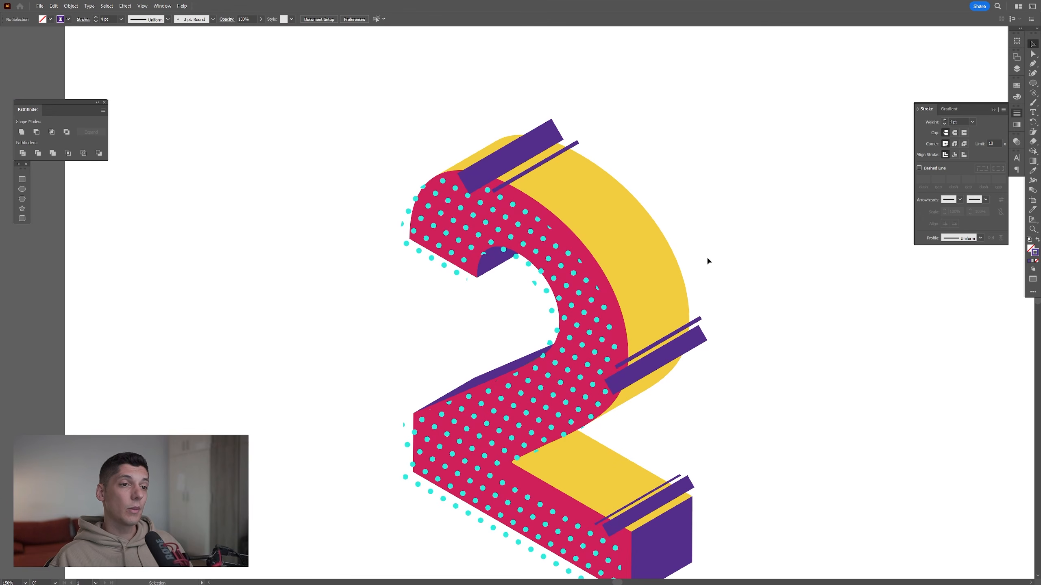
Select the thick and thin purple stripes on the outer yellow side and group them
left_click_drag(739, 339, 731, 396)
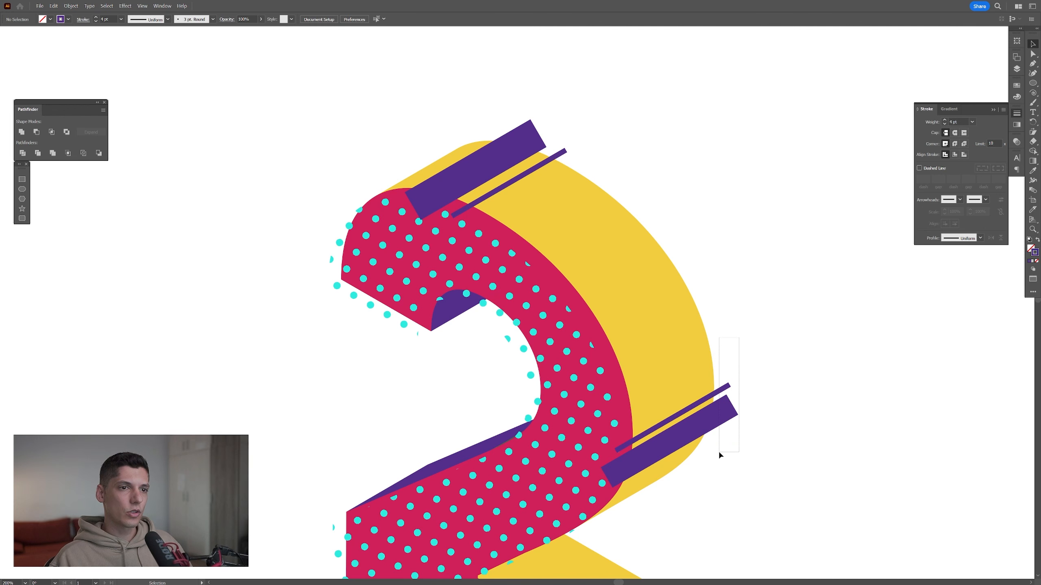
left_click_drag(720, 456, 720, 457)
left_click_drag(562, 161, 562, 162)
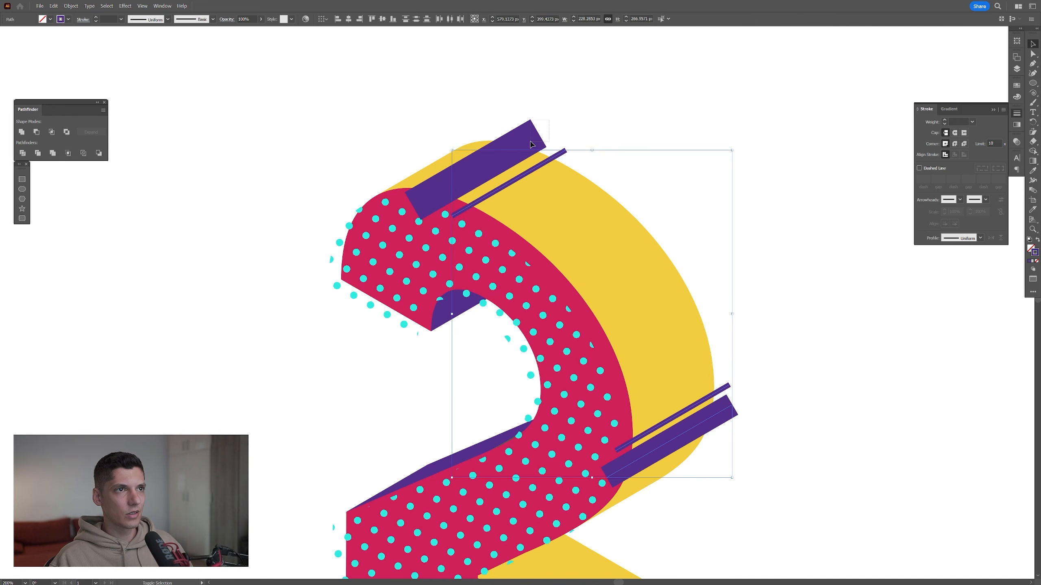
left_click(535, 139, "shift")
right_click(529, 140)
left_click(548, 219)
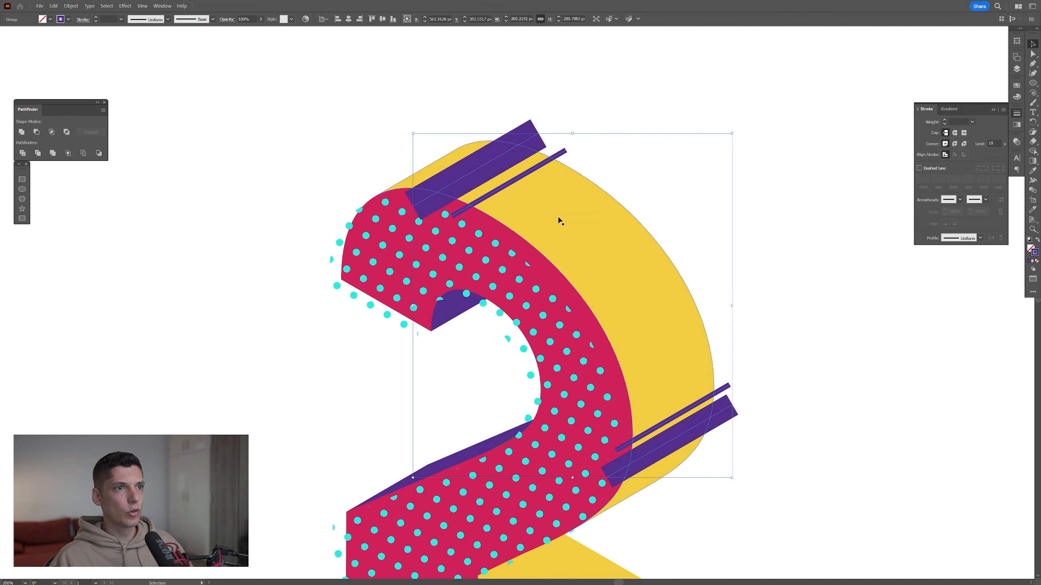
Paste a copy of the yellow outer side in place and bring it to the front, above the stripes
left_click(568, 193)
left_click_drag(582, 237, 568, 228)
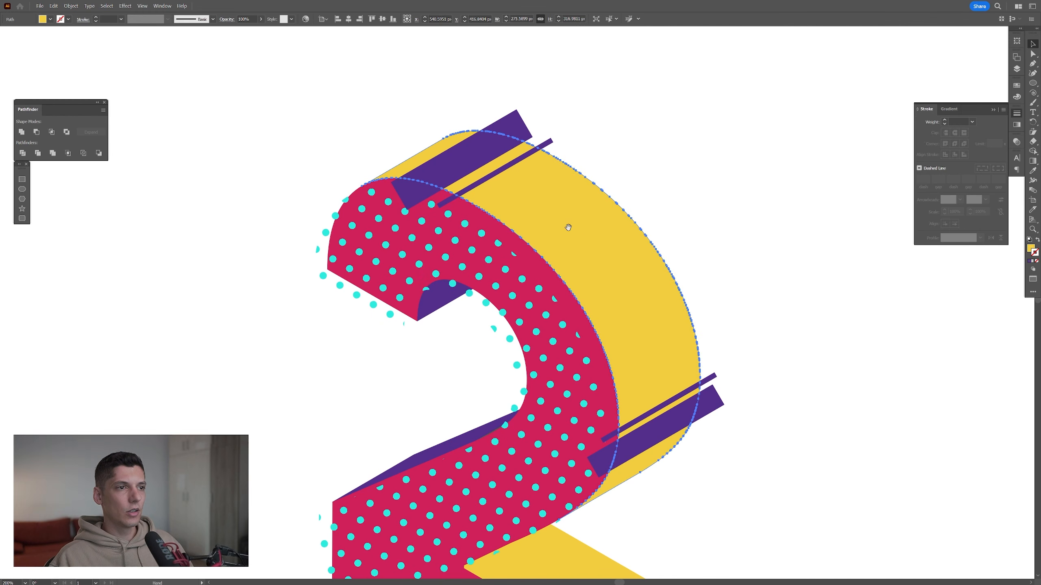
key("a")
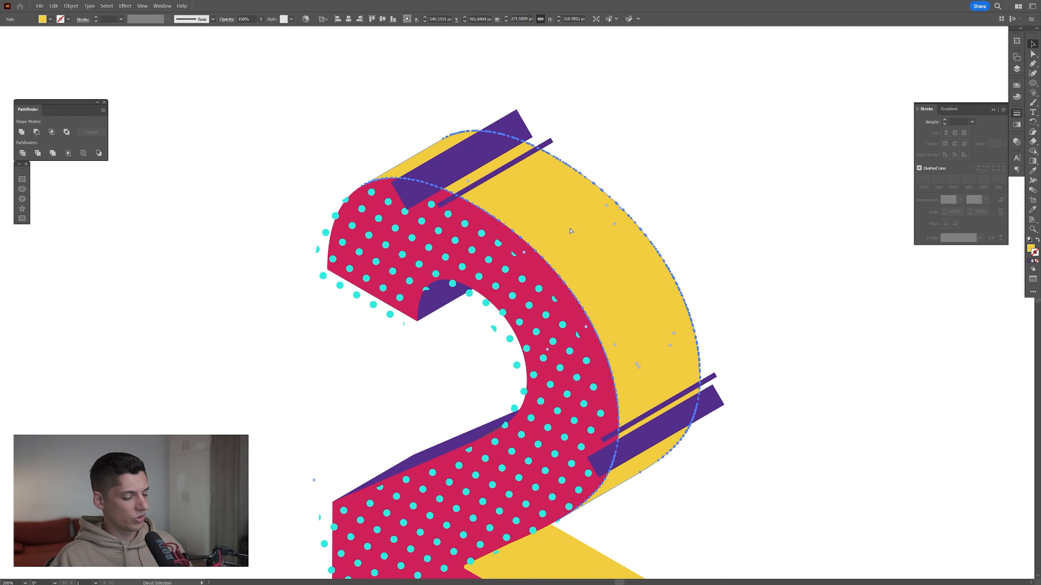
left_click_drag(579, 238, 682, 178)
key("ctrl+z")
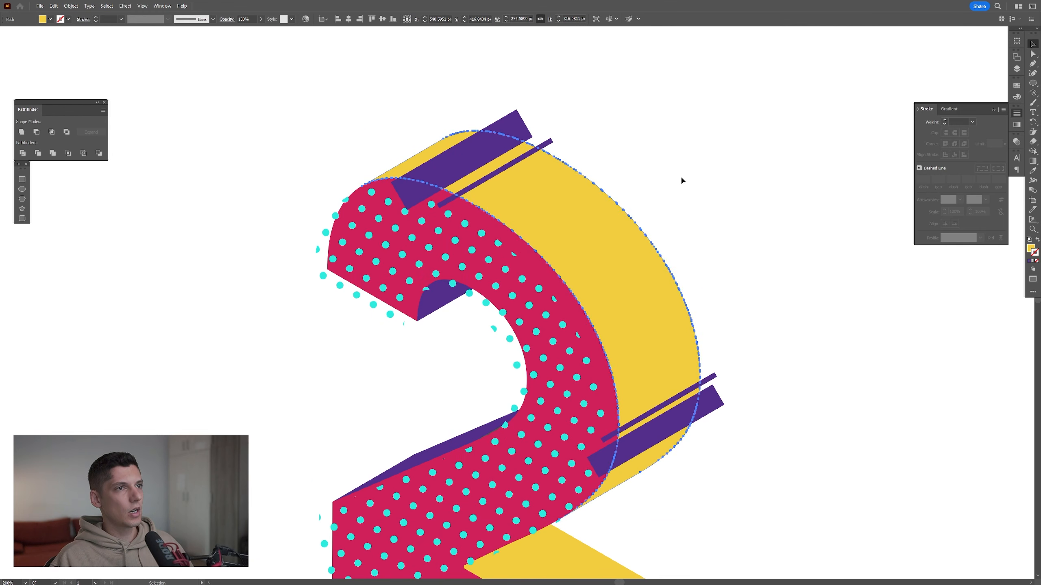
left_click(53, 6)
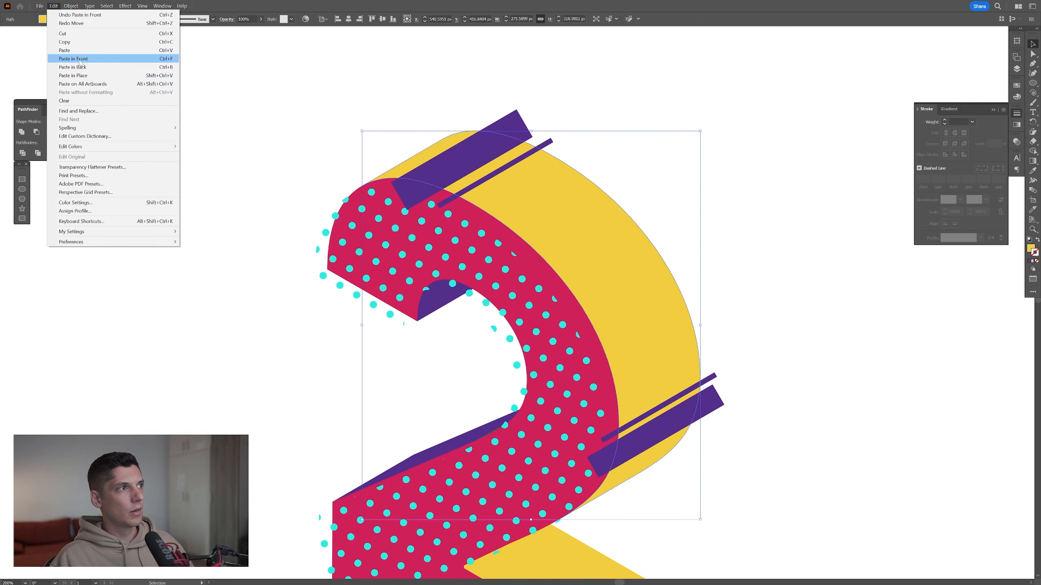
left_click(526, 3)
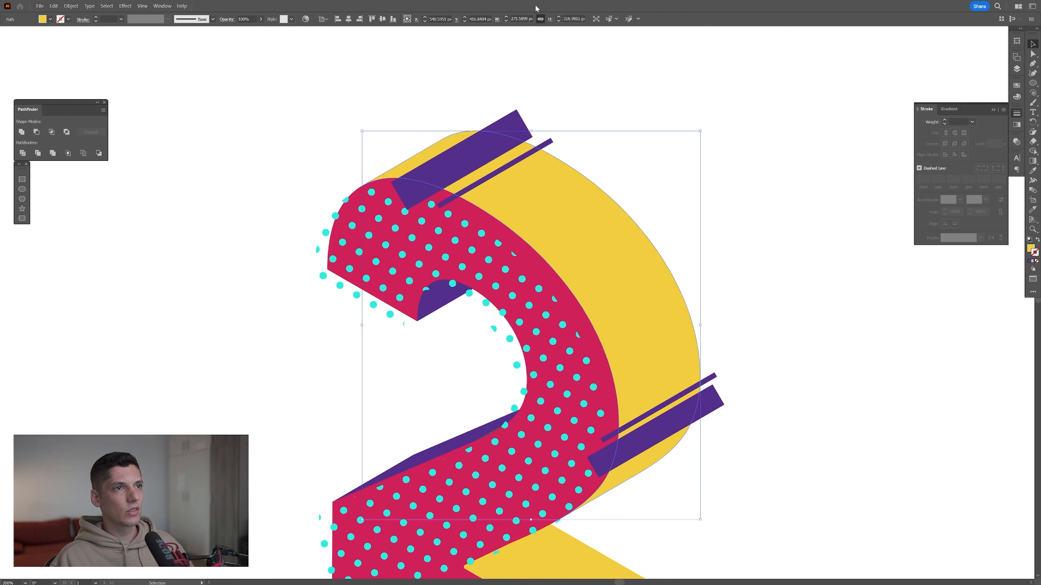
right_click(567, 216)
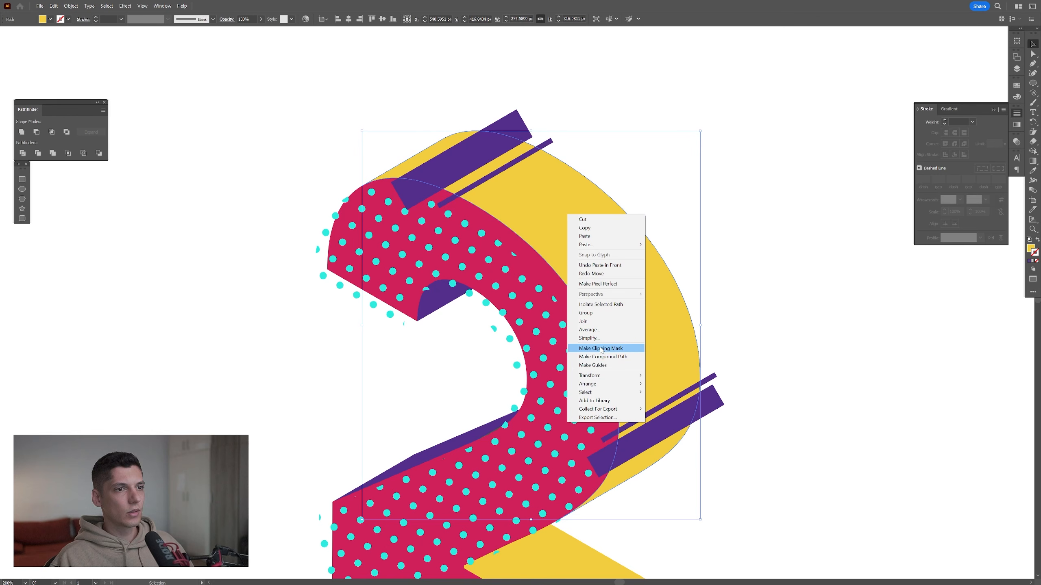
mouse_move(607, 384)
left_click(675, 384)
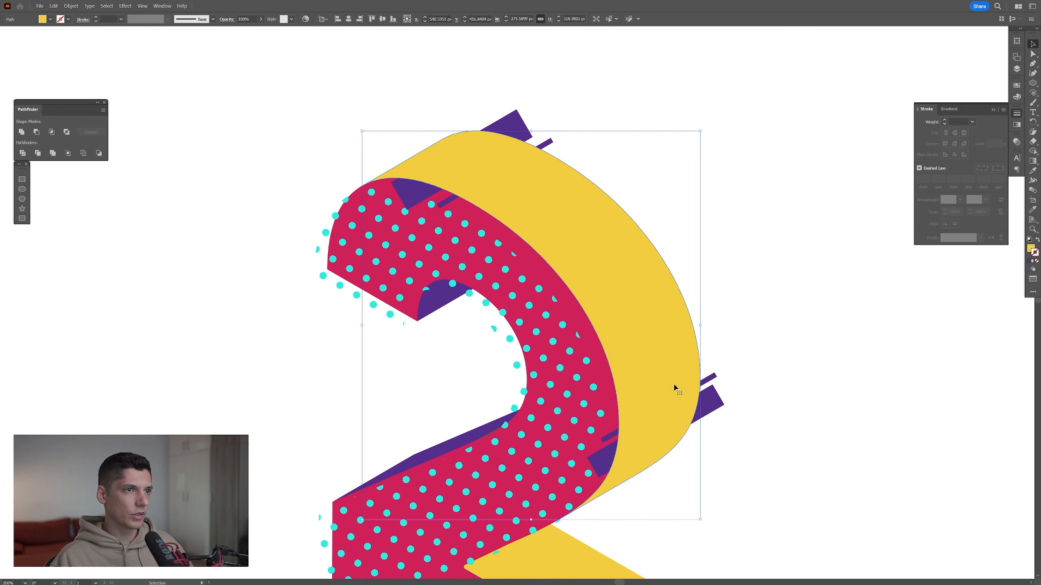
Make a clipping mask from the grouped purple stripes and the yellow copy, so the stripes are trimmed to the outer side
left_click(713, 393)
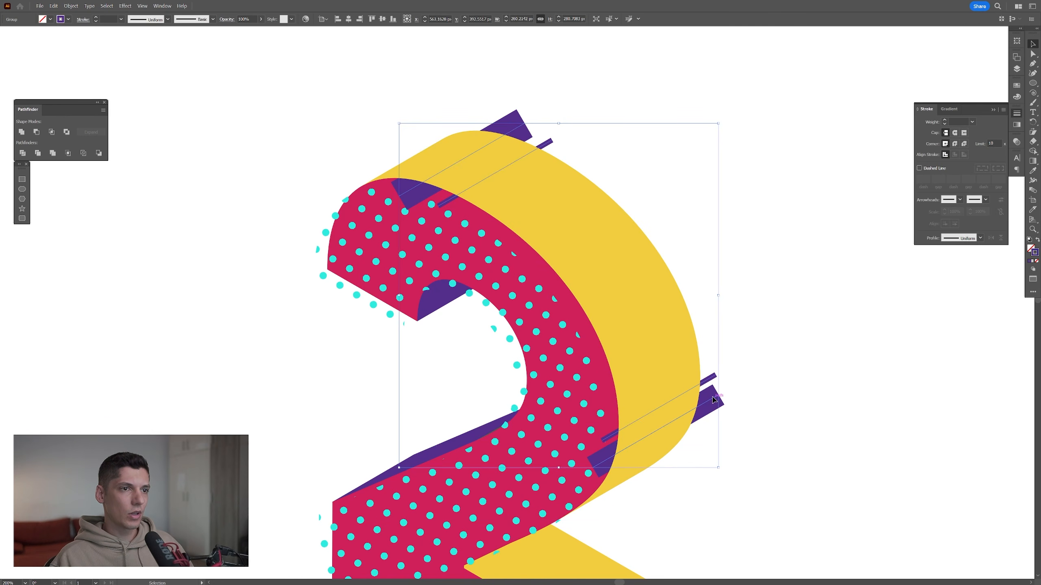
left_click(674, 307, "shift")
left_click(634, 294, "shift")
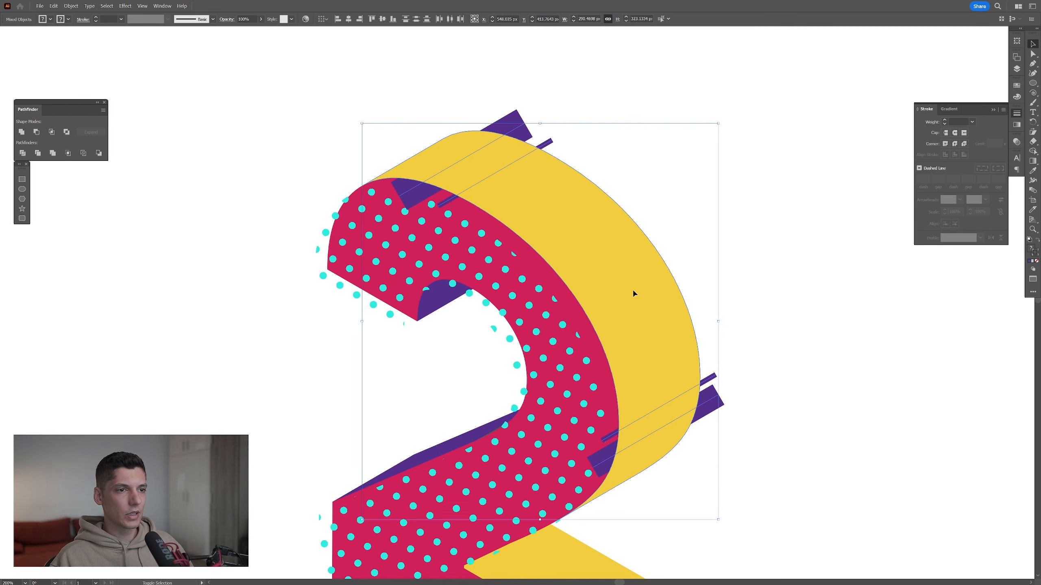
right_click(633, 293)
left_click(676, 390)
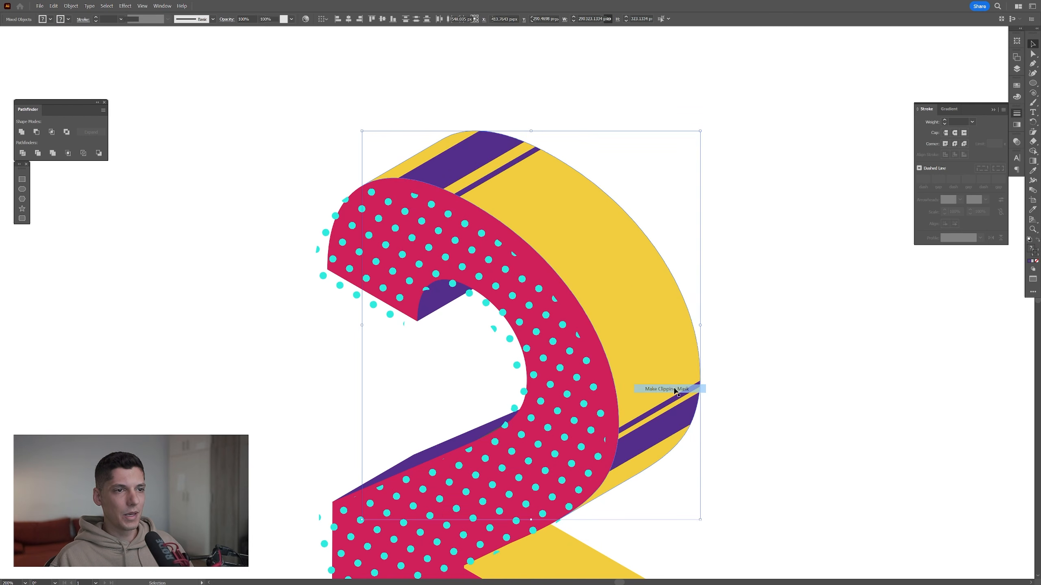
key("ctrl+shift+a")
key("ctrl+1")
Scale the cyan dot pattern on the front face uniformly to 53%, transforming only the pattern and not the object
scroll(535, 290, "up", 1)
left_click(535, 289)
scroll(535, 290, "up", 1)
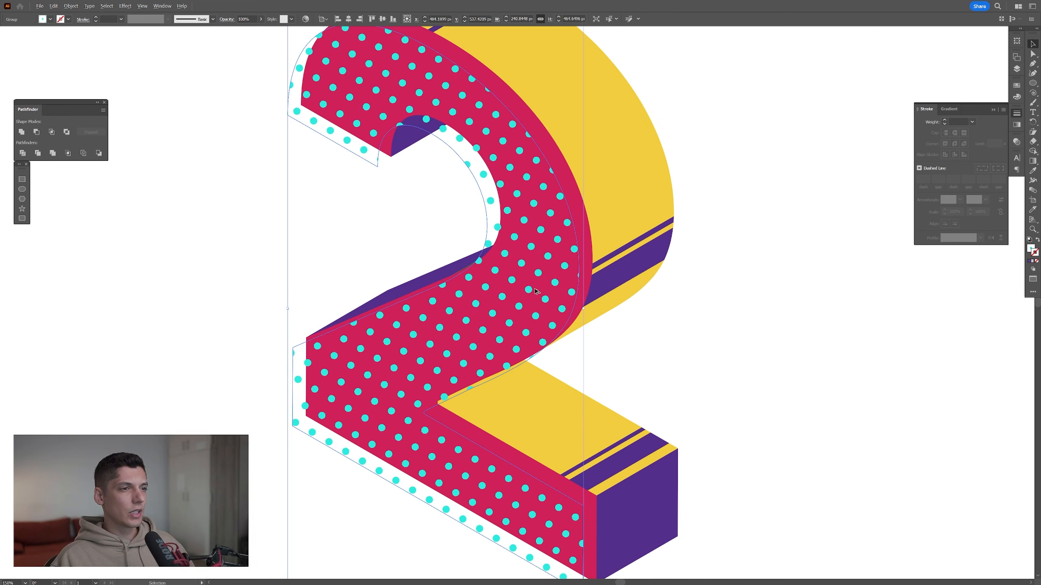
scroll(535, 290, "down", 1)
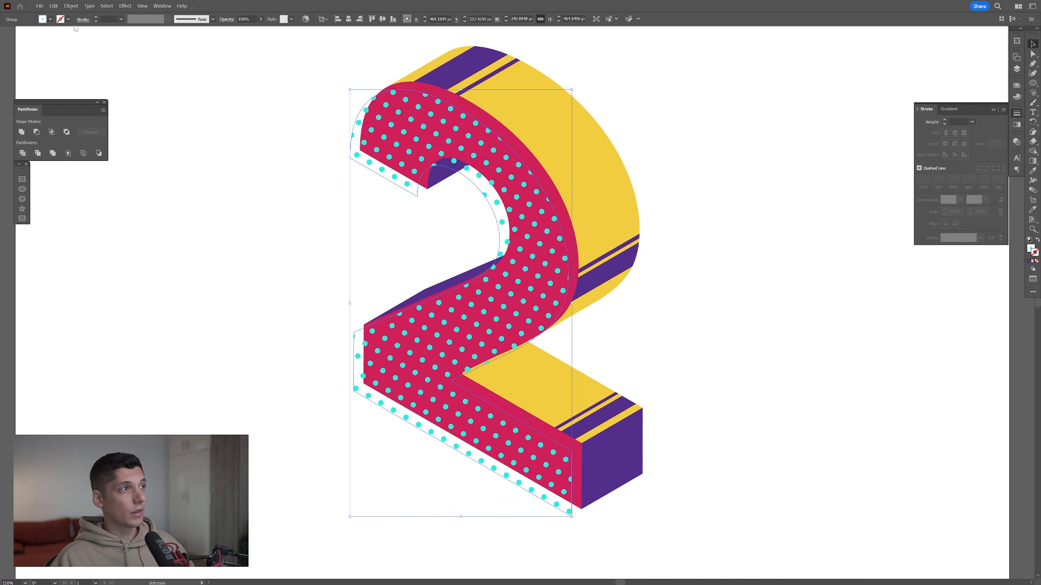
left_click(70, 6)
mouse_move(123, 13)
left_click(206, 53)
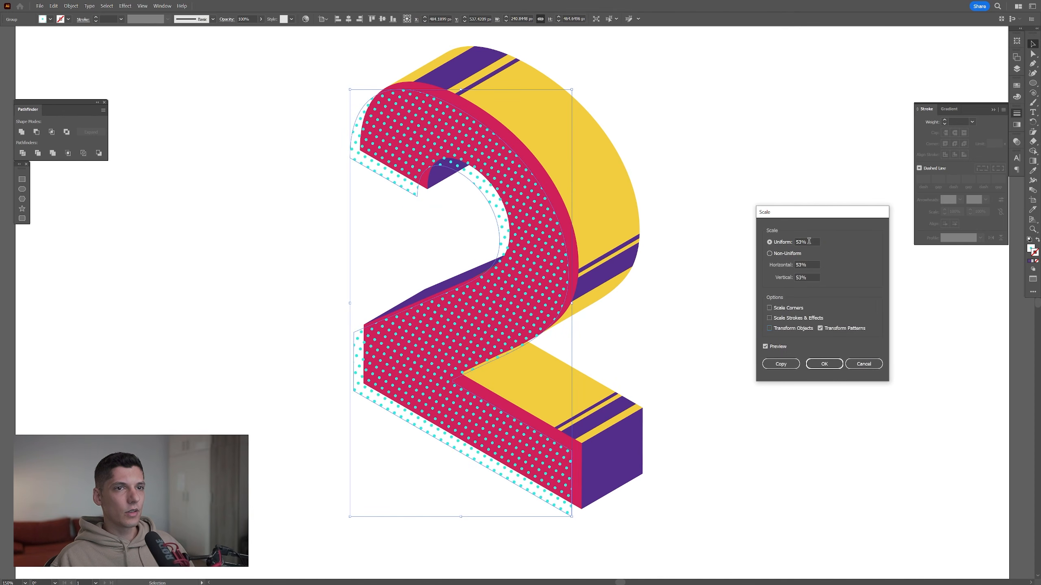
left_click(825, 364)
key("ctrl+shift+a")
left_click_drag(583, 169, 635, 144)
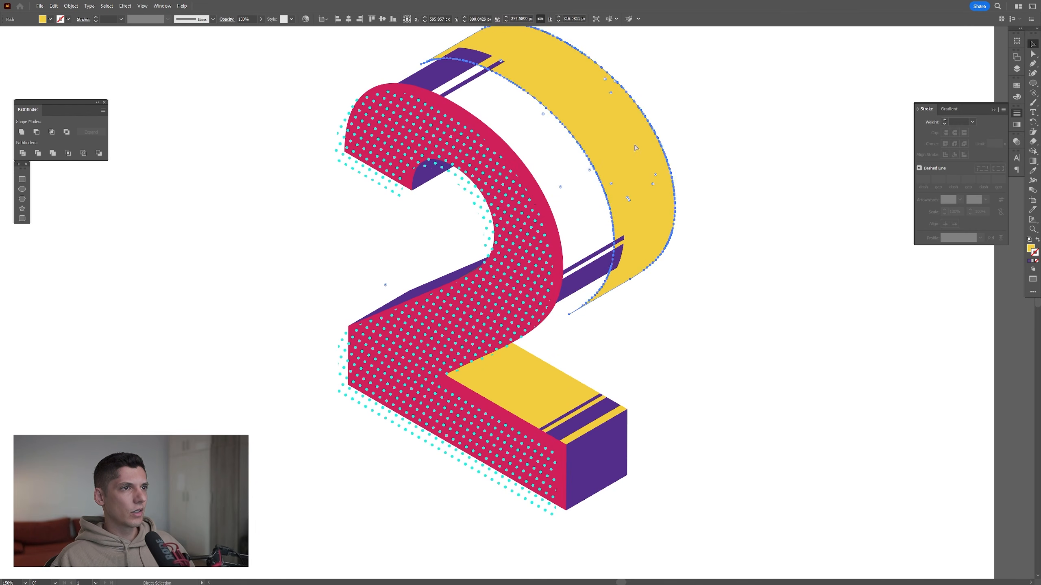
key("ctrl+z")
Select every yellow, purple and red face of the number 2 and unite in-place copies of them into one silhouette
left_click_drag(598, 186, 614, 226)
scroll(613, 226, "up", 1)
left_click(547, 450, "shift")
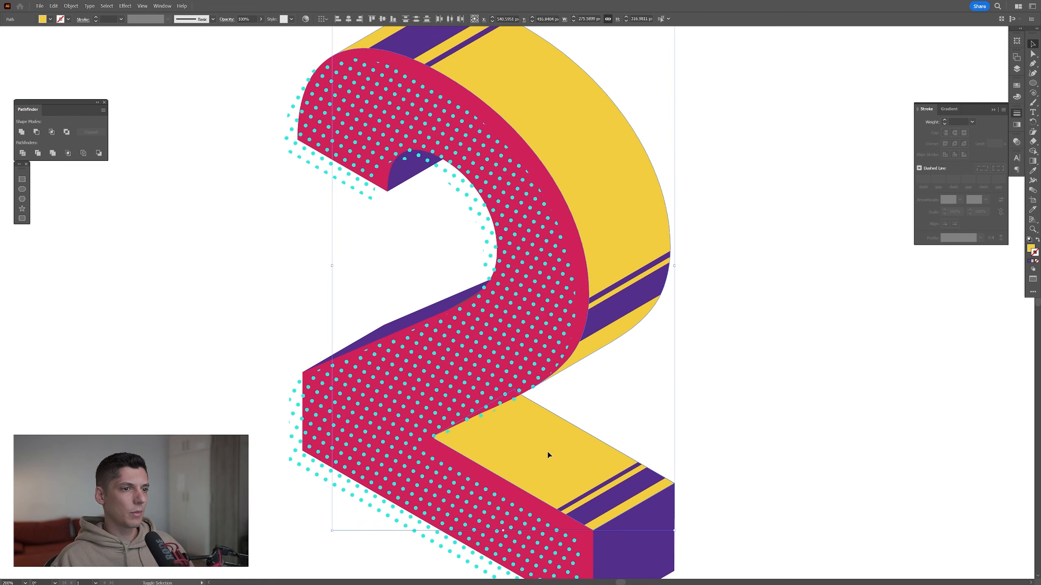
scroll(585, 457, "down", 1)
left_click(647, 478, "shift")
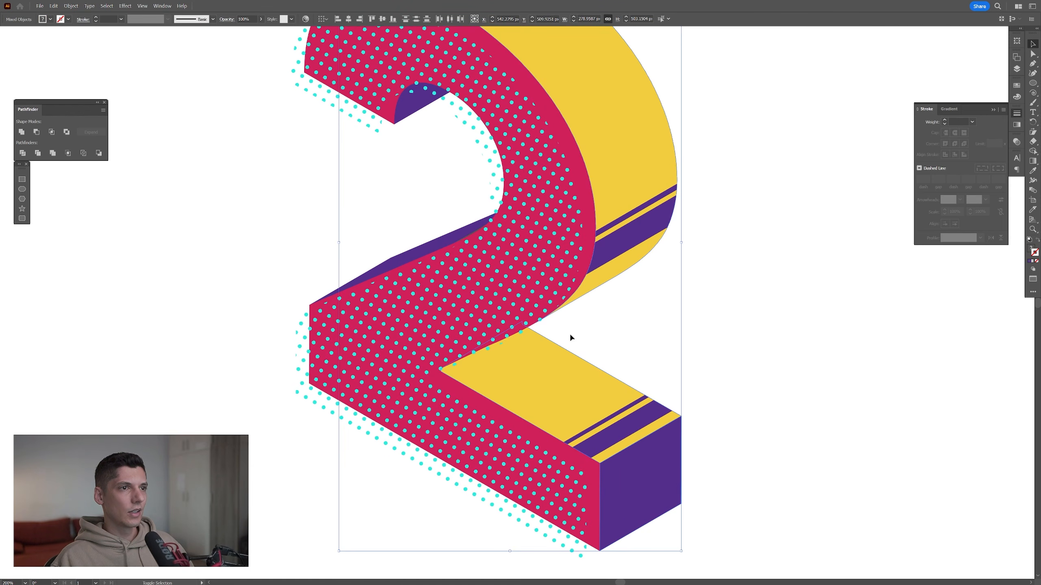
left_click(439, 239, "shift")
left_click(418, 104, "shift")
left_click_drag(568, 130, 557, 208)
scroll(556, 208, "up", 1)
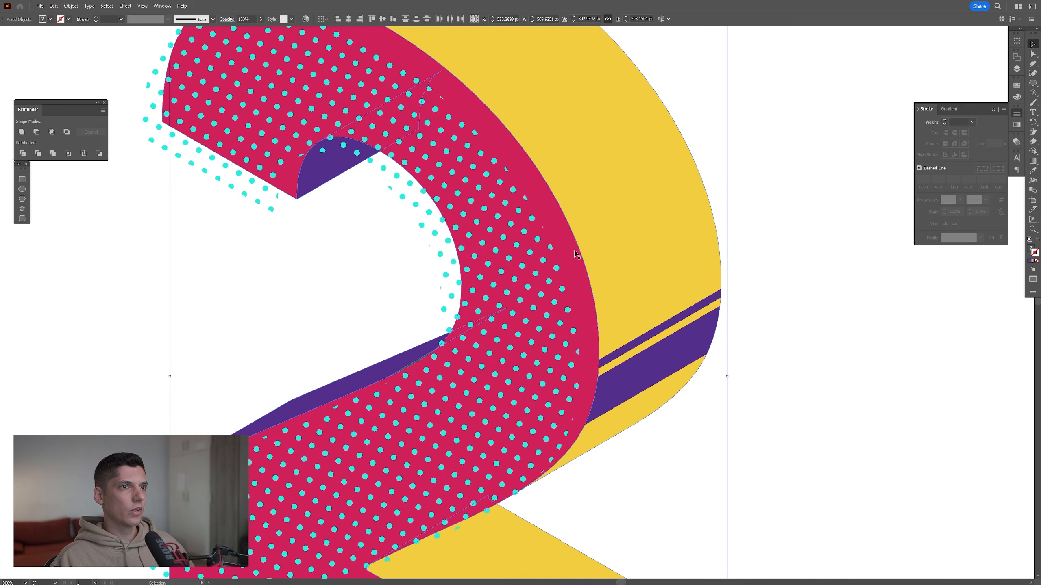
left_click(577, 258, "shift")
scroll(544, 218, "down", 2)
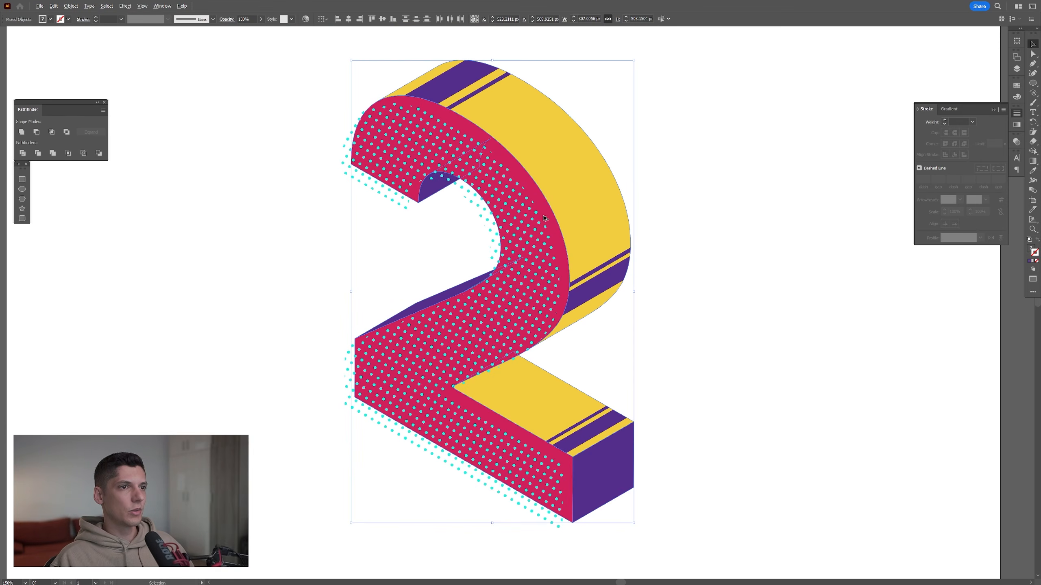
key("a")
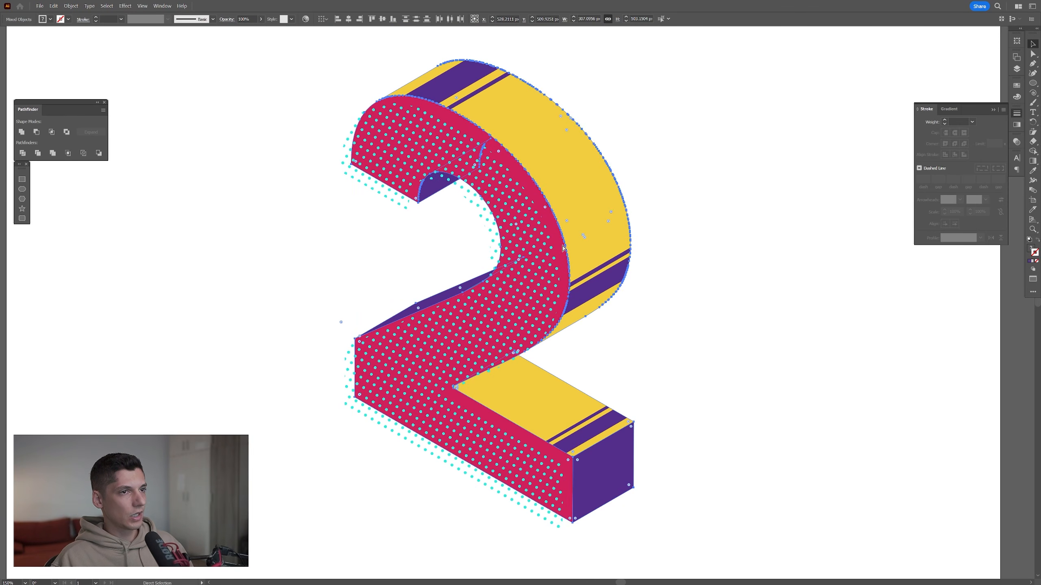
key("v")
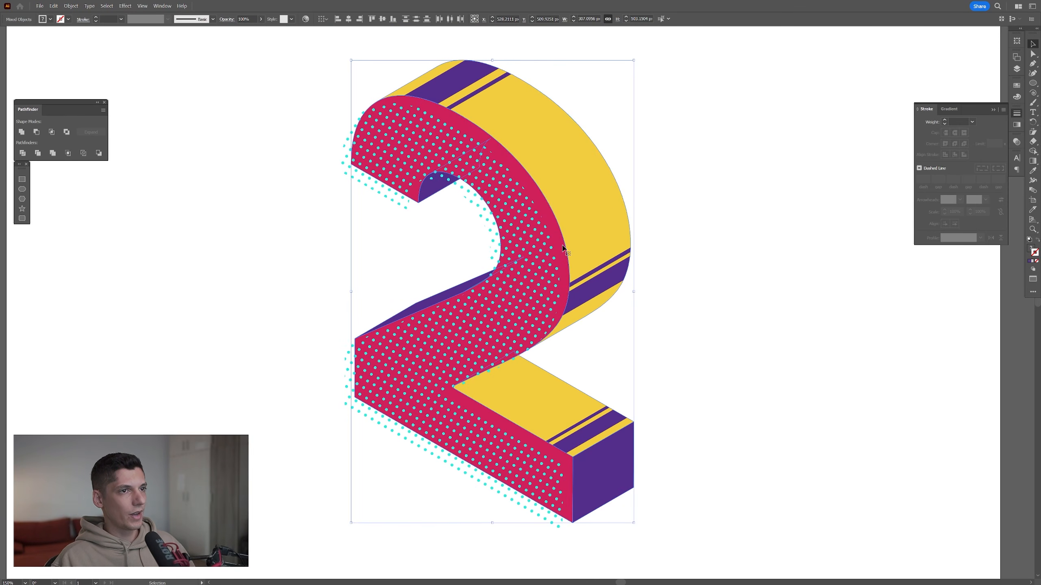
left_click(21, 132)
Add a 14 pt purple stroke with round corner joins to the united silhouette and widen it to 34 pt
scroll(506, 344, "up", 2)
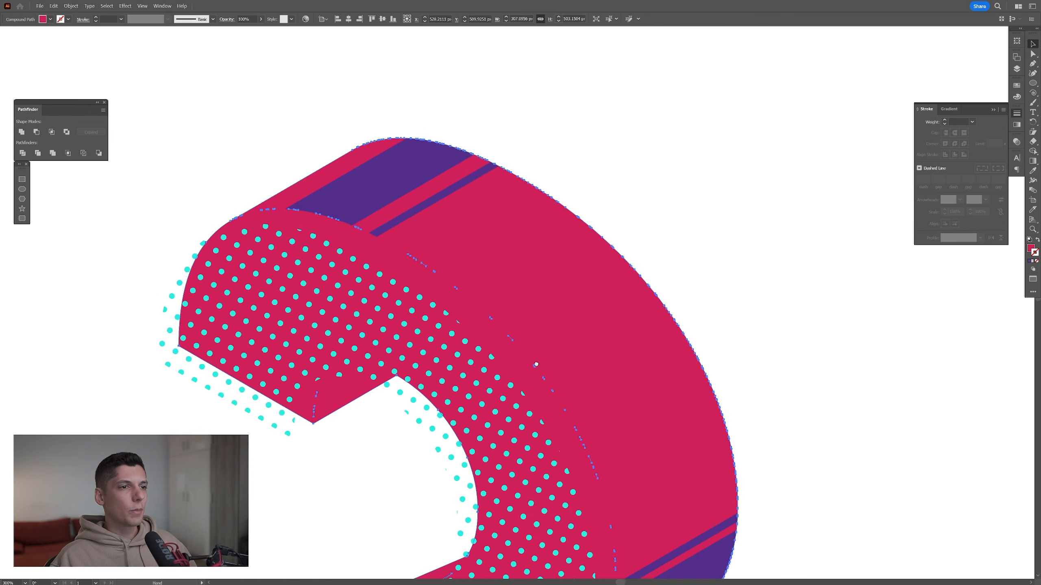
scroll(536, 364, "down", 2)
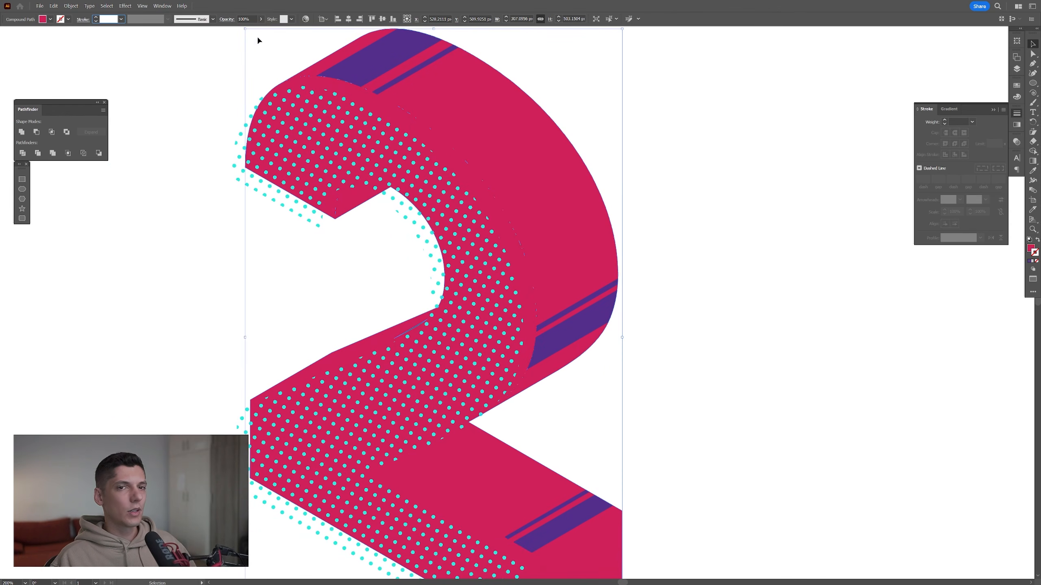
type("14")
key("Return")
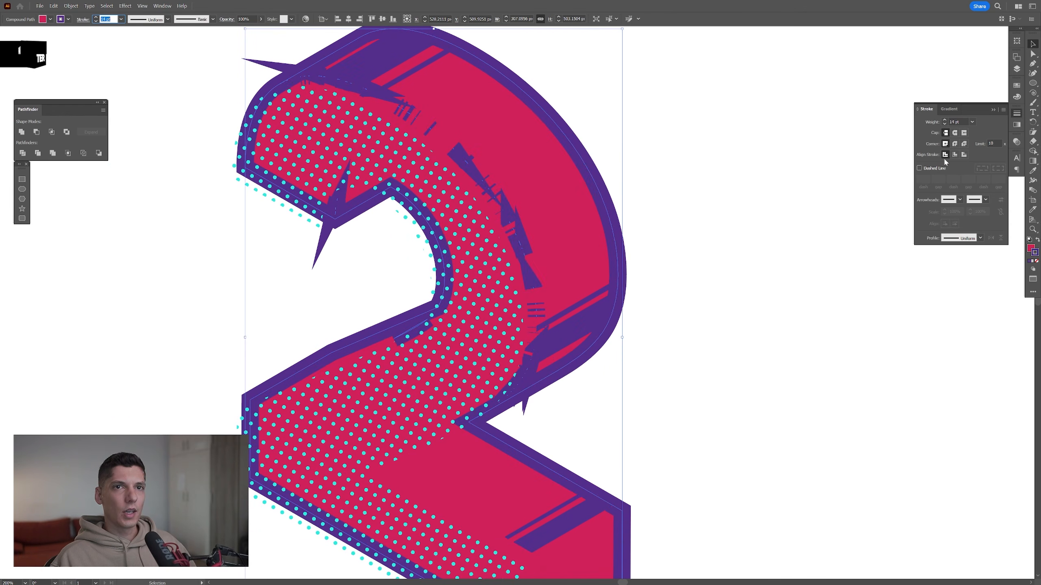
left_click(954, 144)
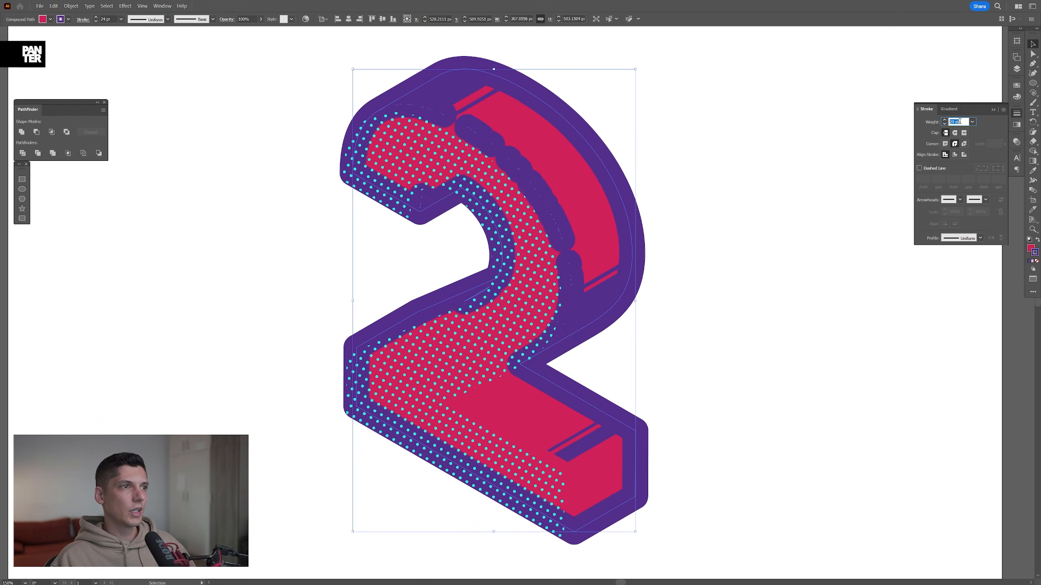
scroll(959, 121, "up", 4)
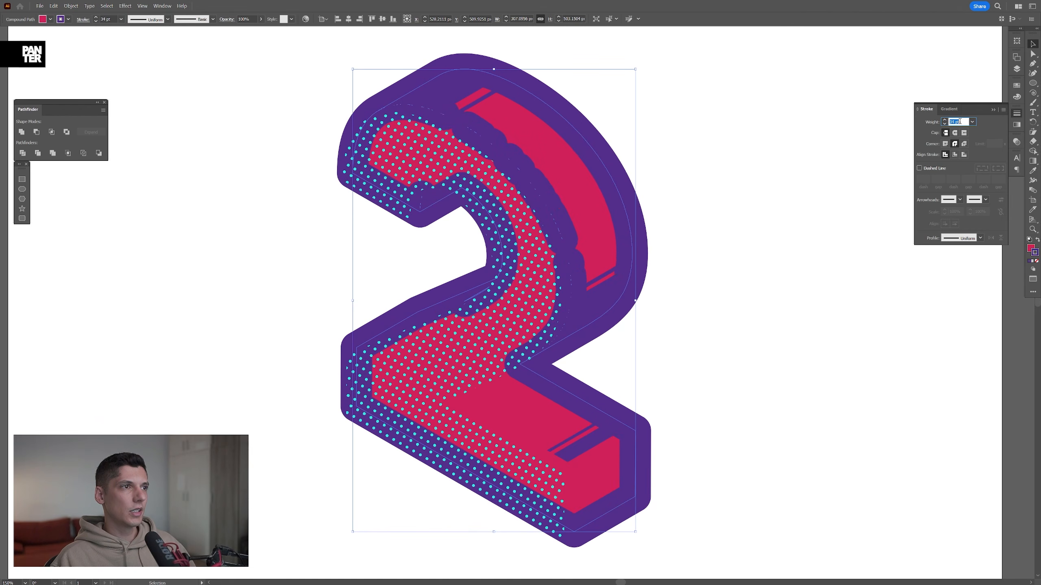
Expand the silhouette's fill and stroke and unite them into one solid purple shape
left_click(78, 7)
left_click(90, 112)
left_click(501, 348)
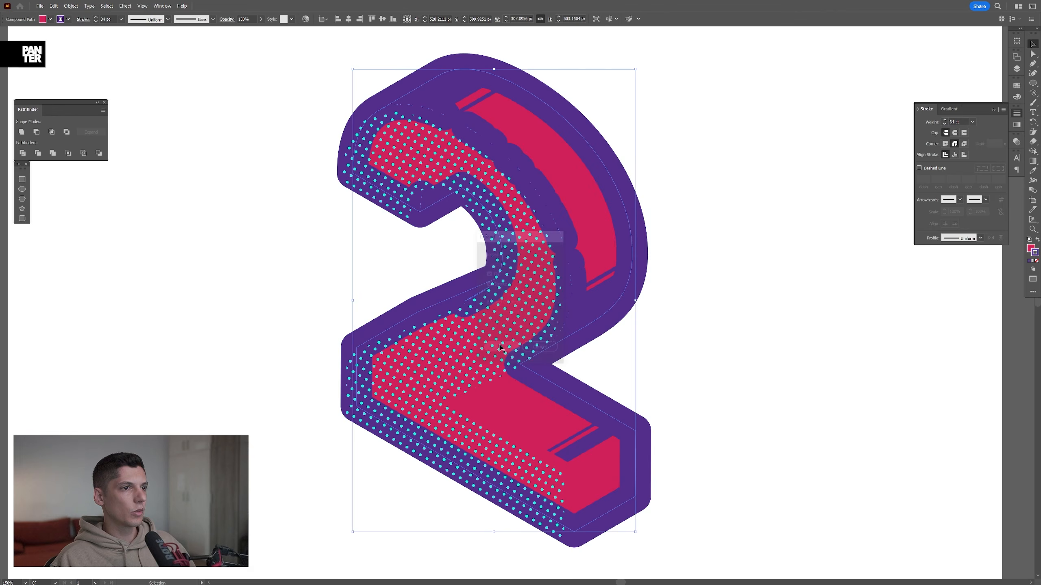
left_click(22, 132)
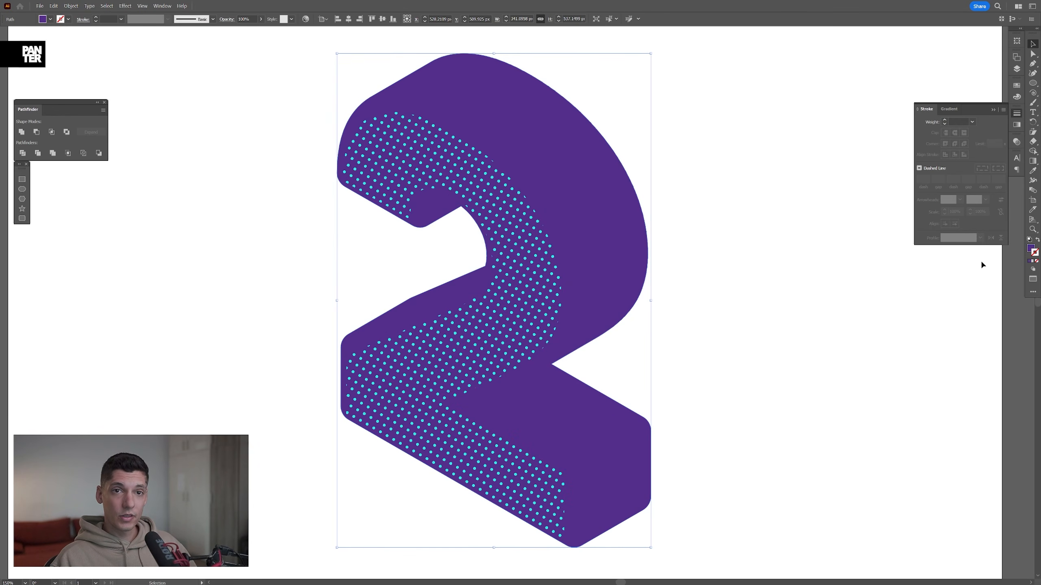
Swap the solid shape's purple fill to its stroke and shift the resulting outline slightly
left_click(1037, 242)
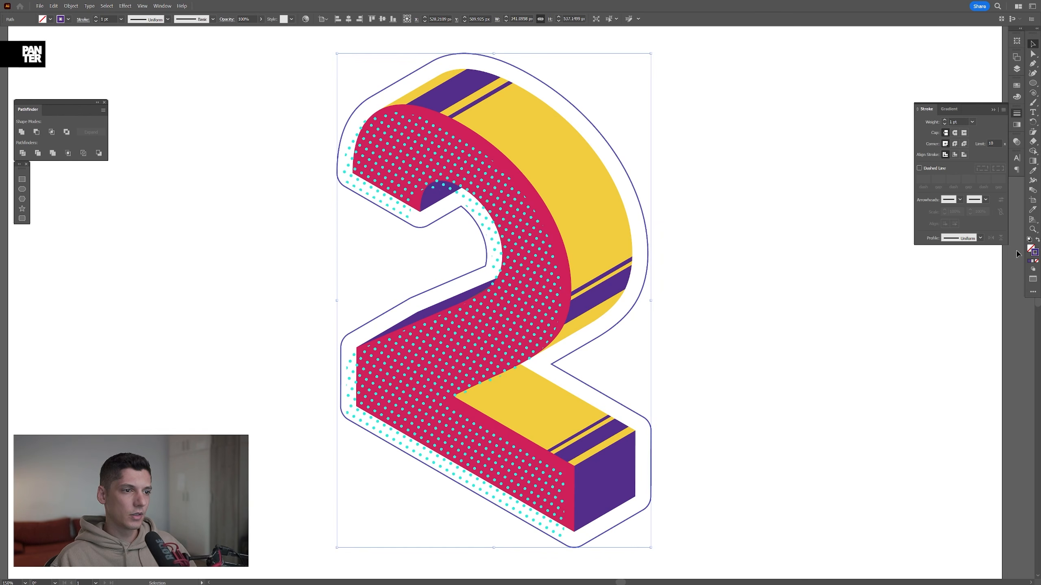
left_click_drag(623, 303, 629, 311)
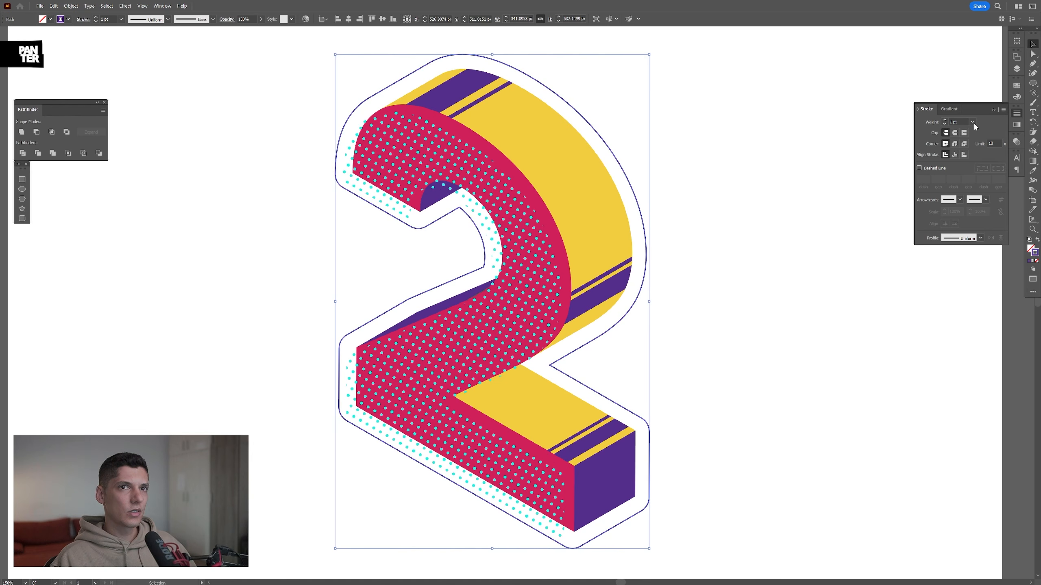
Set the stroke weight of the outline around the number 2 to 3 pt
left_click(954, 121)
type("3")
key("Return")
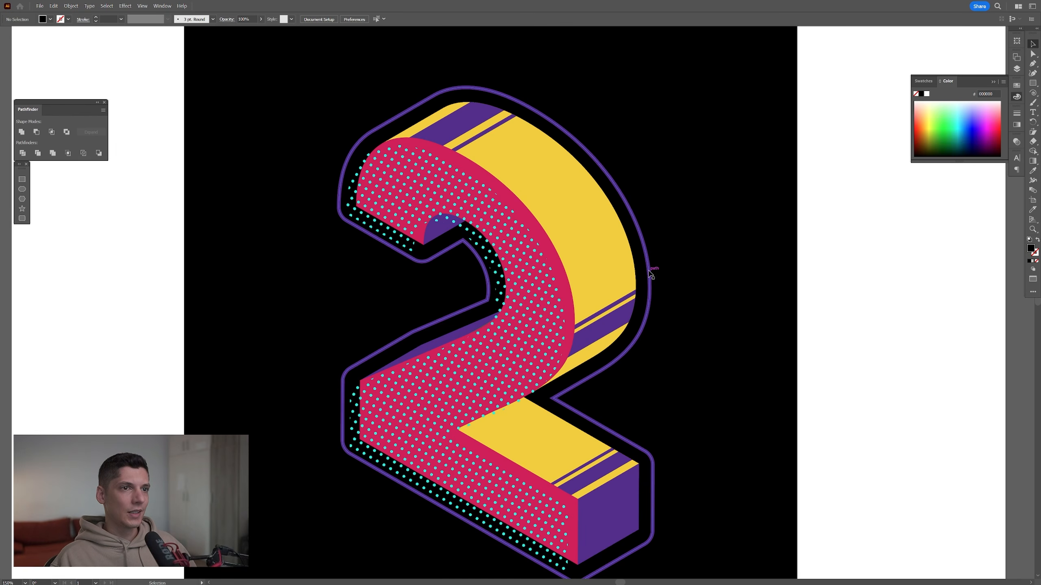
Isolate the purple outline, add anchor points along its outer right-hand curve and delete segments between them to leave irregular gaps
double_click(648, 272)
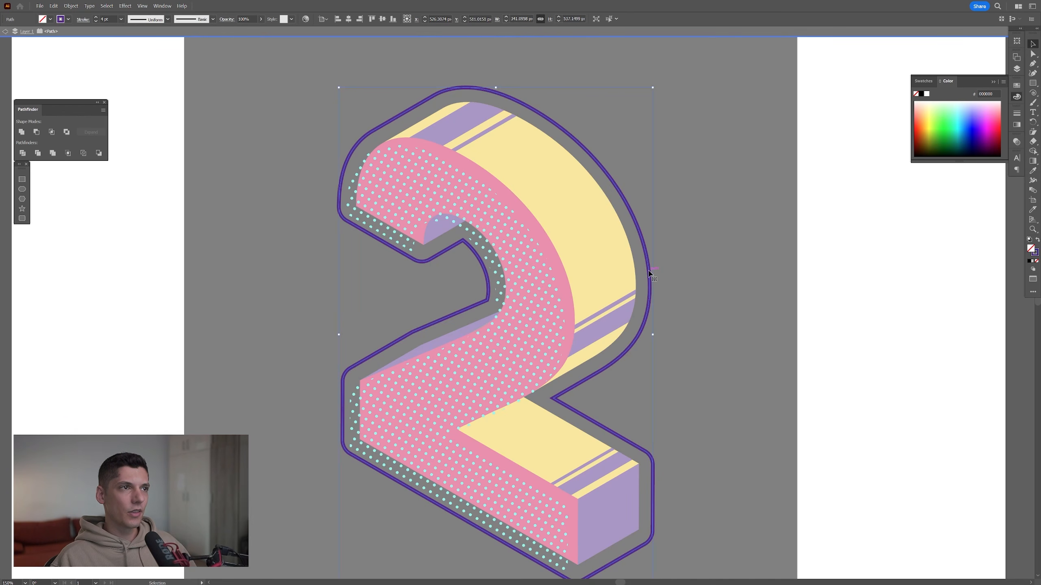
key("a")
key("ctrl+plus")
key("ctrl+plus")
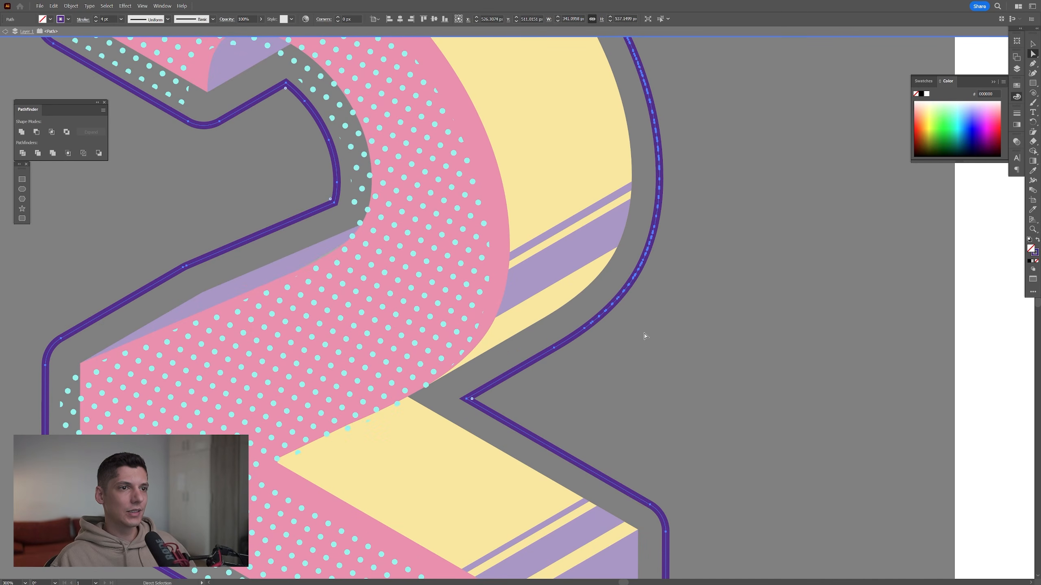
left_click(596, 313)
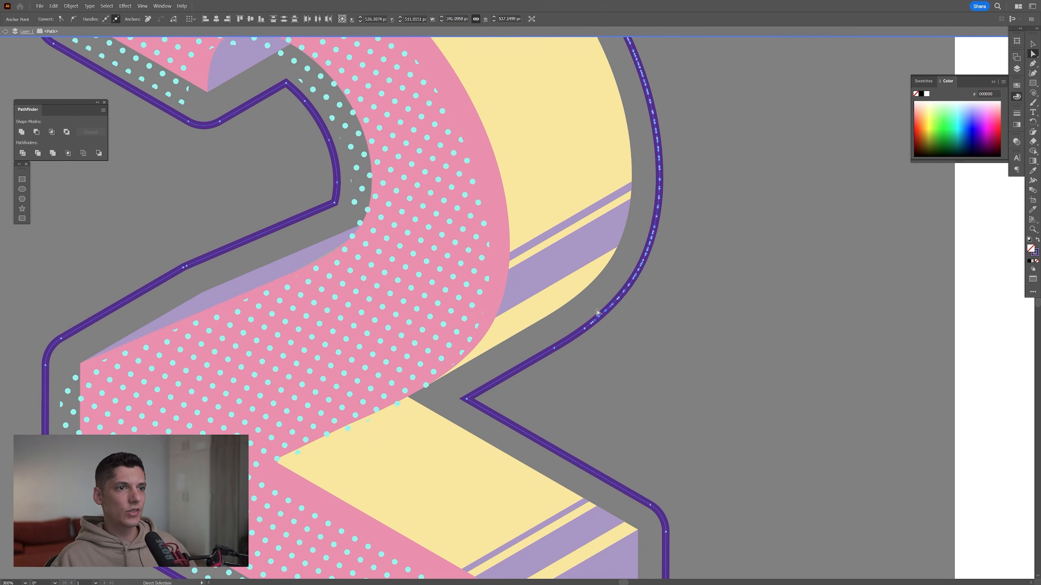
key("Delete")
scroll(666, 292, "up", 1)
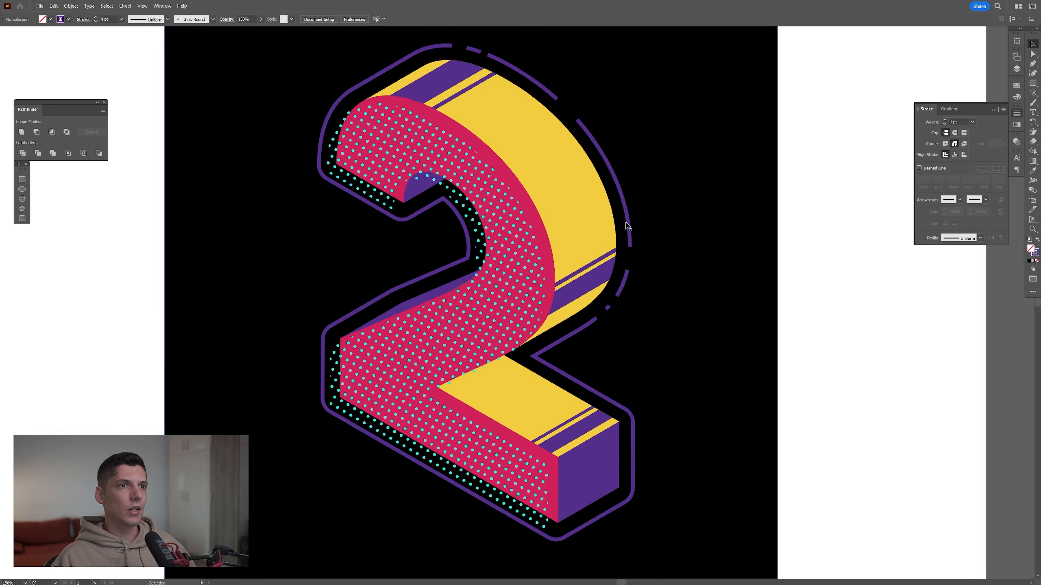
Group all the separate pieces of the broken outline and give their strokes round caps
left_click(629, 227)
left_click(624, 285, "shift")
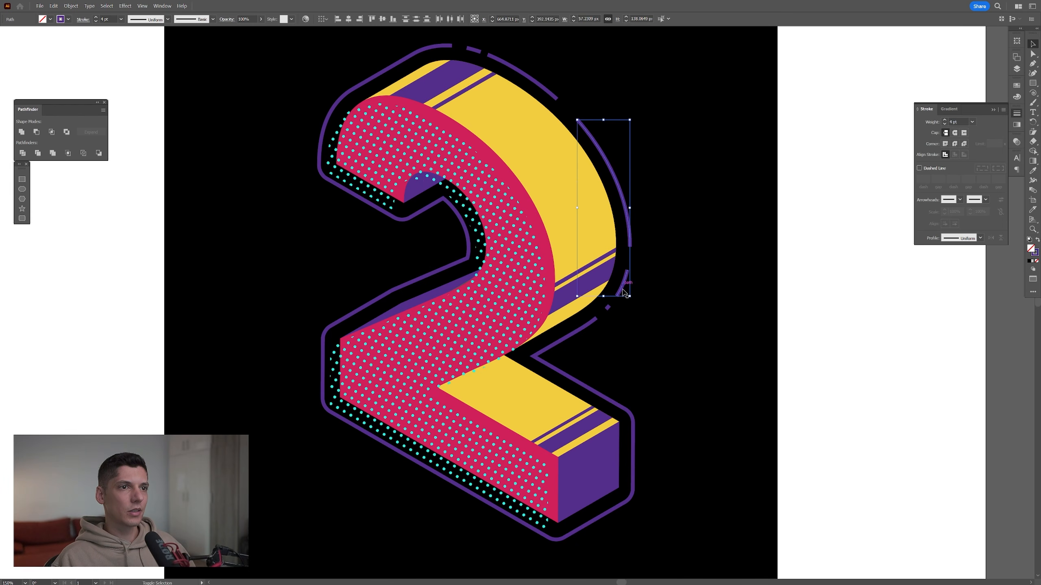
left_click(609, 306, "shift")
left_click(593, 322, "shift")
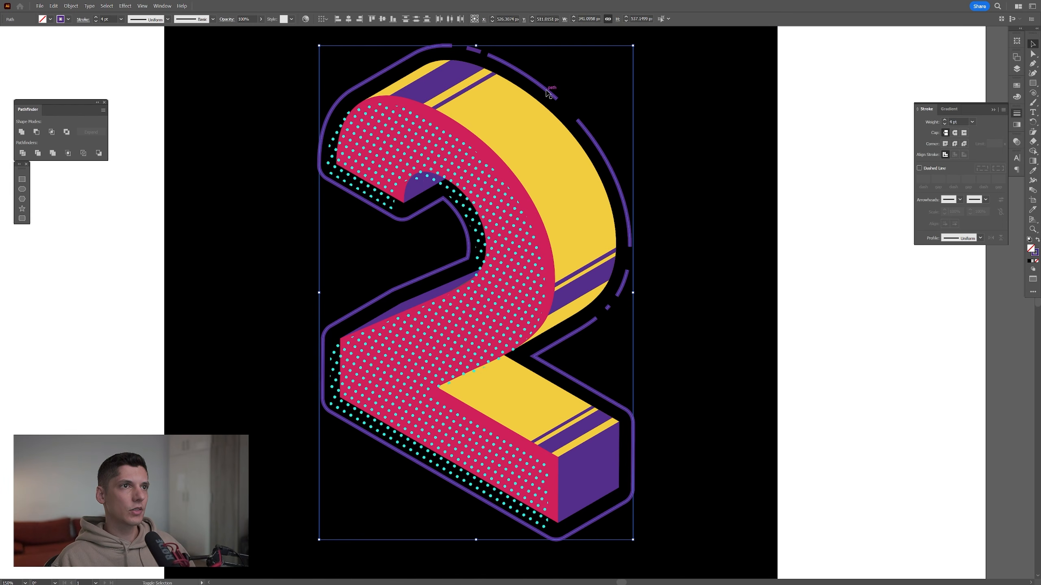
right_click(474, 49)
left_click(493, 130)
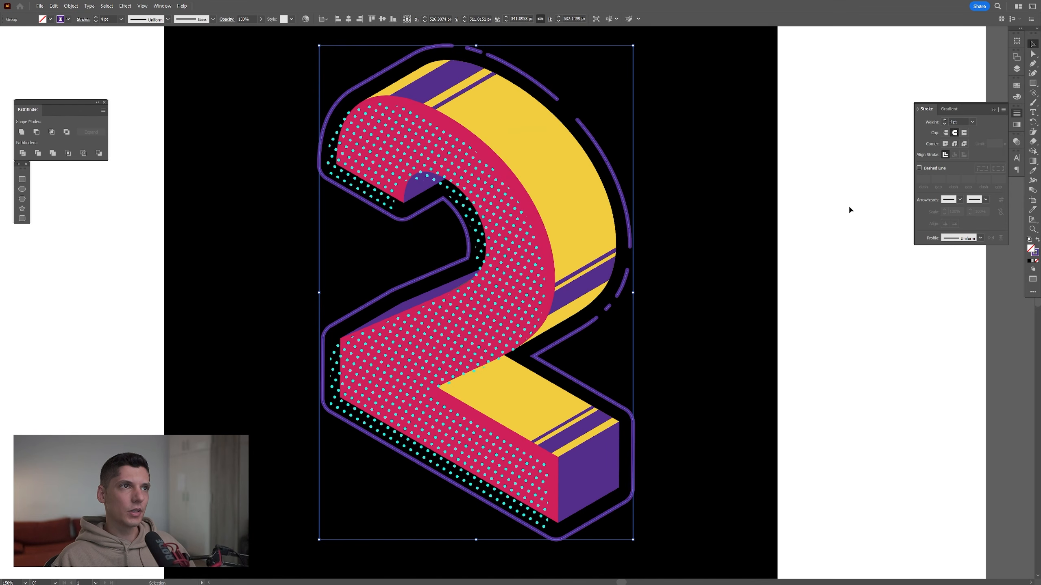
left_click_drag(805, 218, 803, 225)
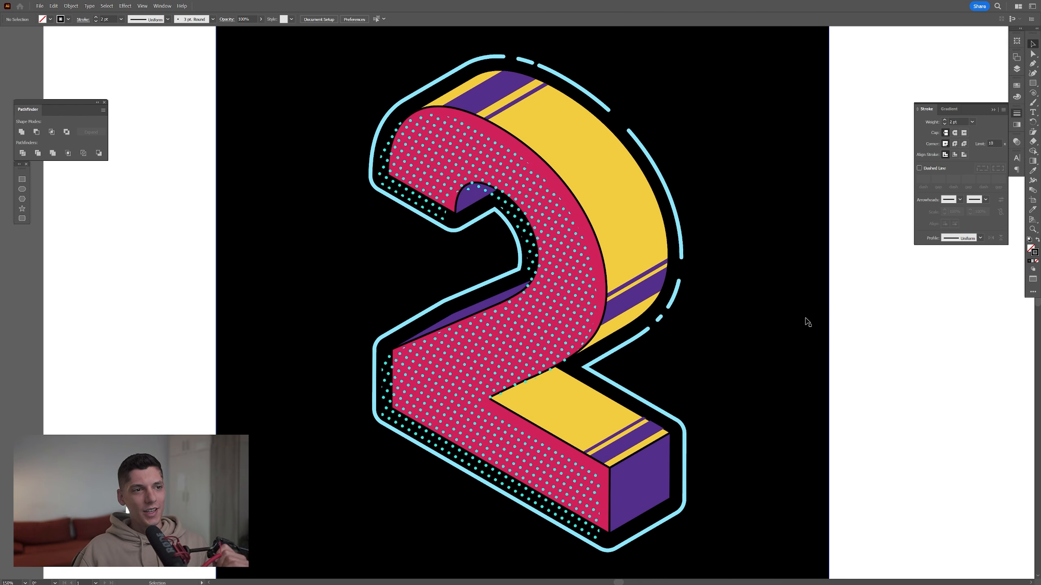